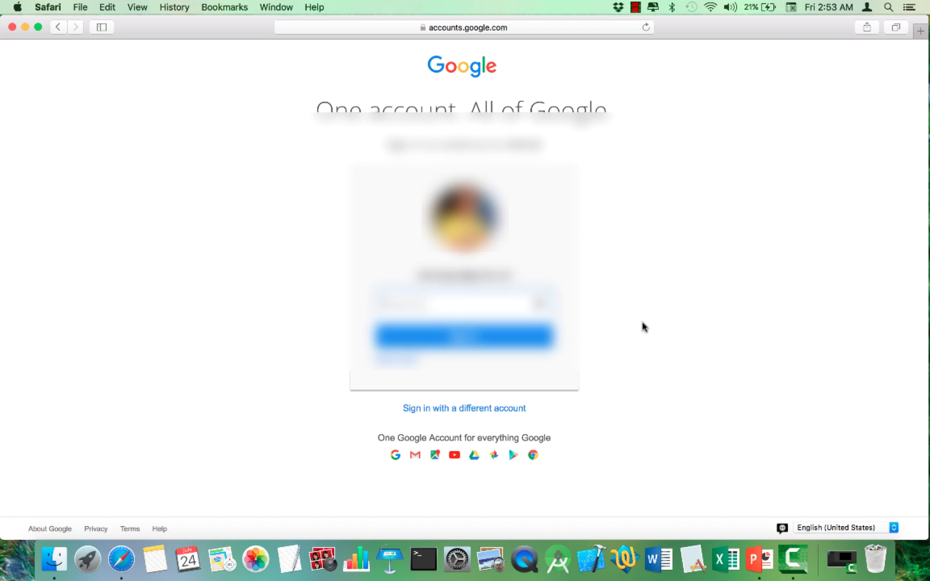
Step: Sign in to the Google account by entering the account password
{"action": "type", "text": "•••••••"}
{"action": "key", "text": "Return"}
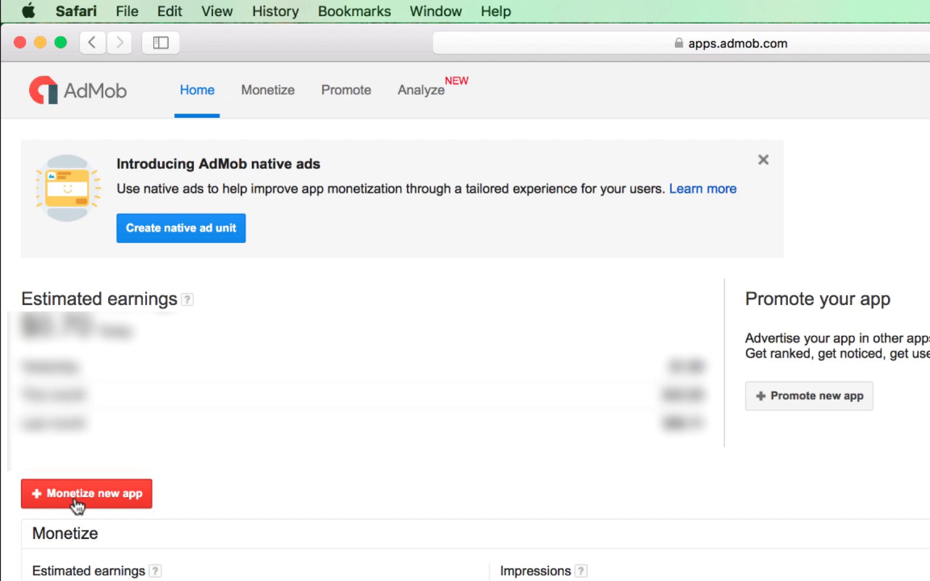
Step: Open the Monetize section and look through the AdMob Network report's chart and daily figures
{"action": "left_click", "coordinate": [272, 91]}
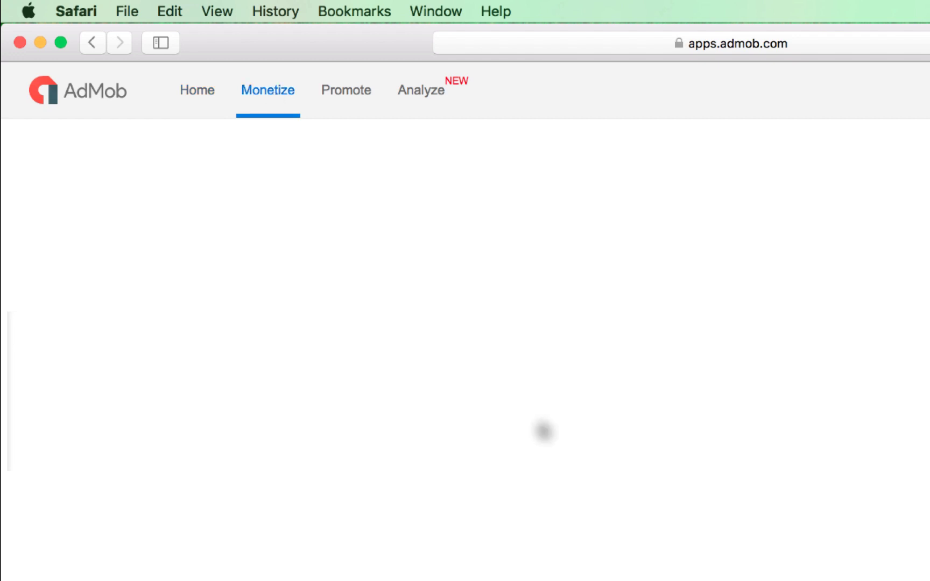
{"action": "scroll", "coordinate": [201, 487], "scroll_direction": "down", "scroll_amount": 2}
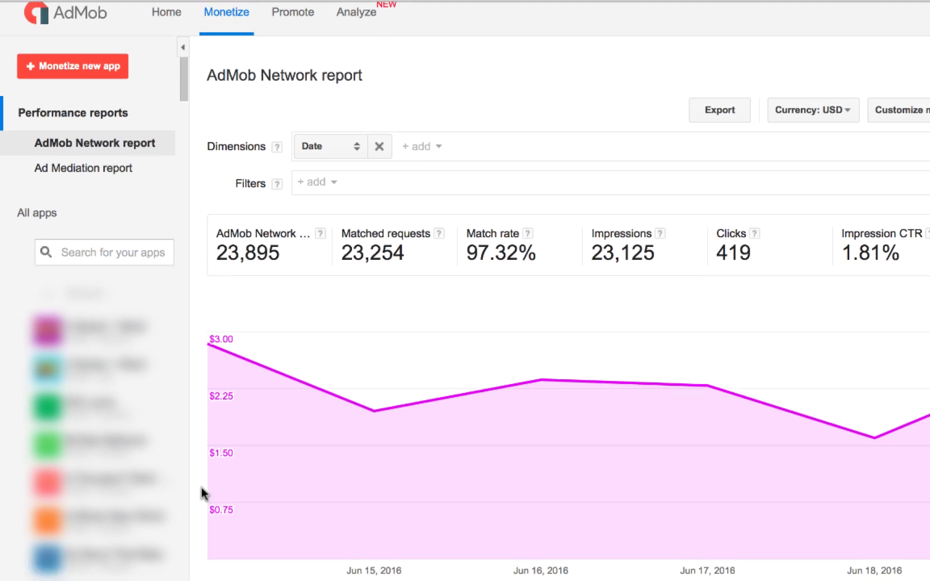
{"action": "scroll", "coordinate": [208, 495], "scroll_direction": "down", "scroll_amount": 3}
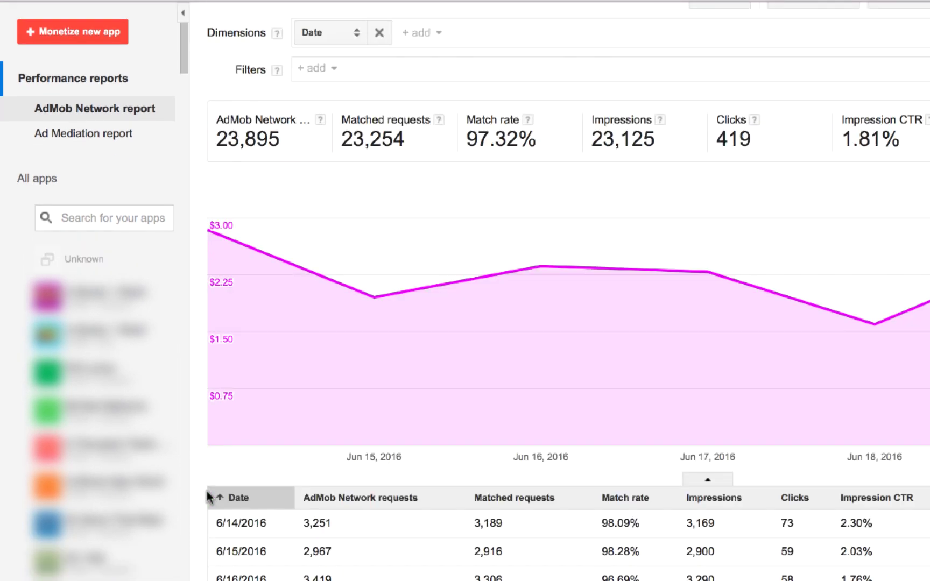
{"action": "scroll", "coordinate": [195, 490], "scroll_direction": "up", "scroll_amount": 5}
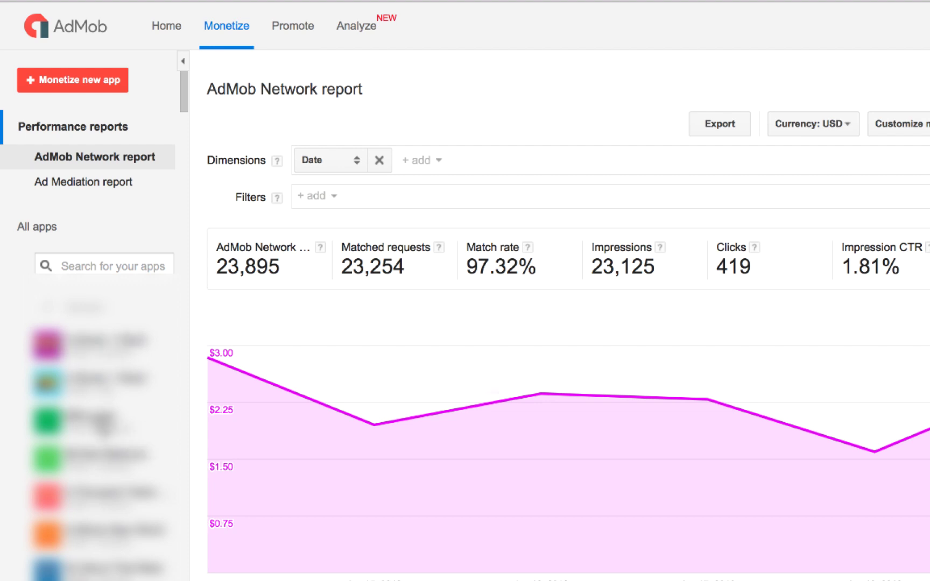
Step: Open the 4 Words 1 Word app and highlight the ad unit ID of its FourWordsBanner unit
{"action": "left_click", "coordinate": [75, 344]}
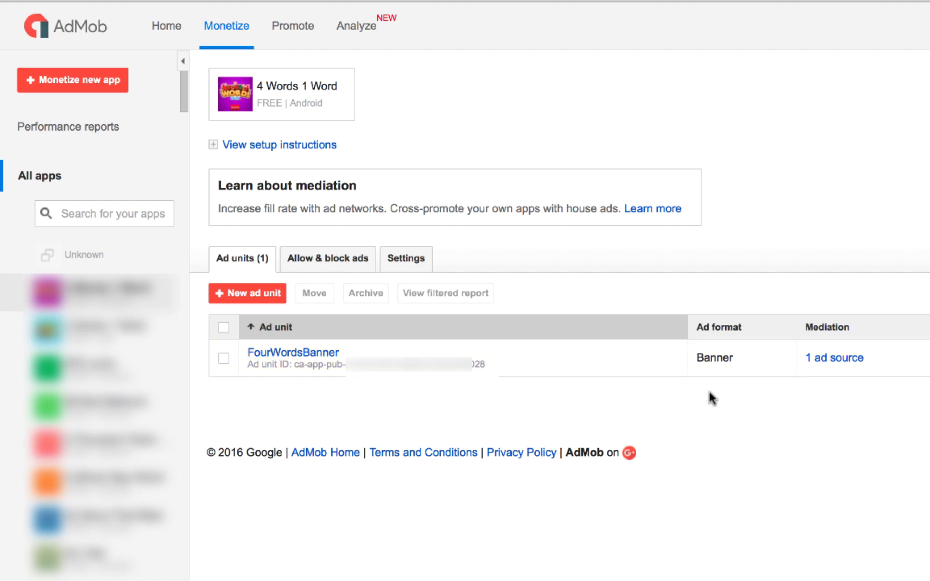
{"action": "mouse_move", "coordinate": [310, 366]}
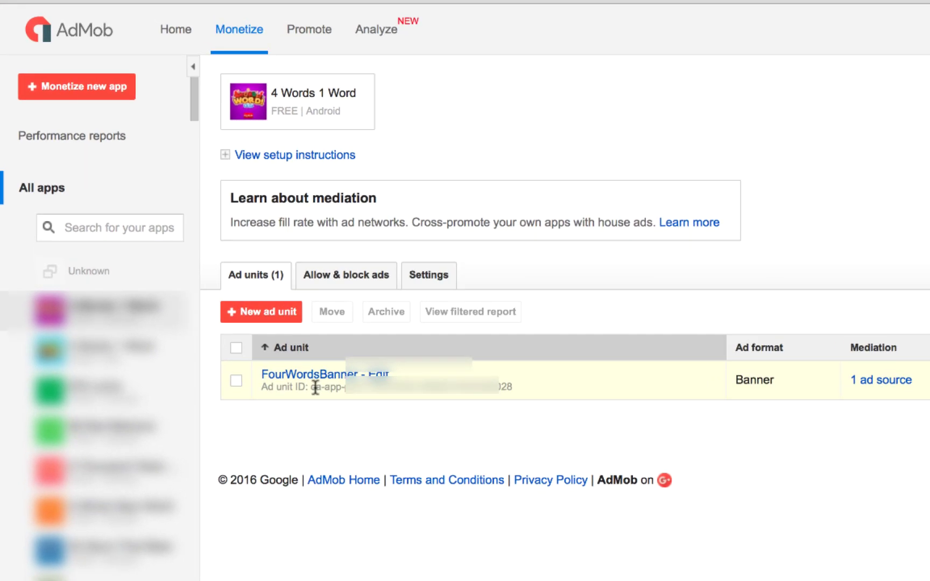
{"action": "left_click_drag", "start_coordinate": [311, 387], "coordinate": [514, 391]}
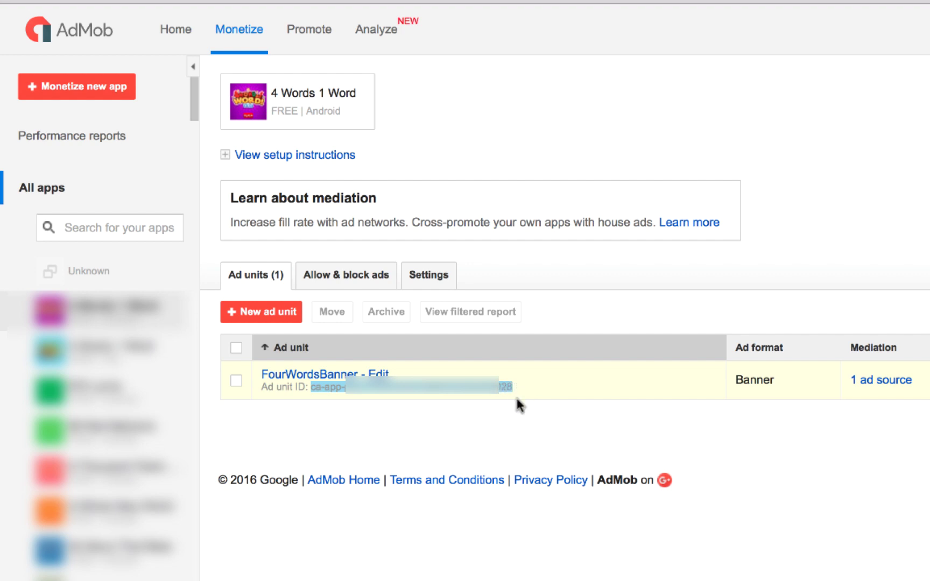
{"action": "left_click", "coordinate": [500, 433]}
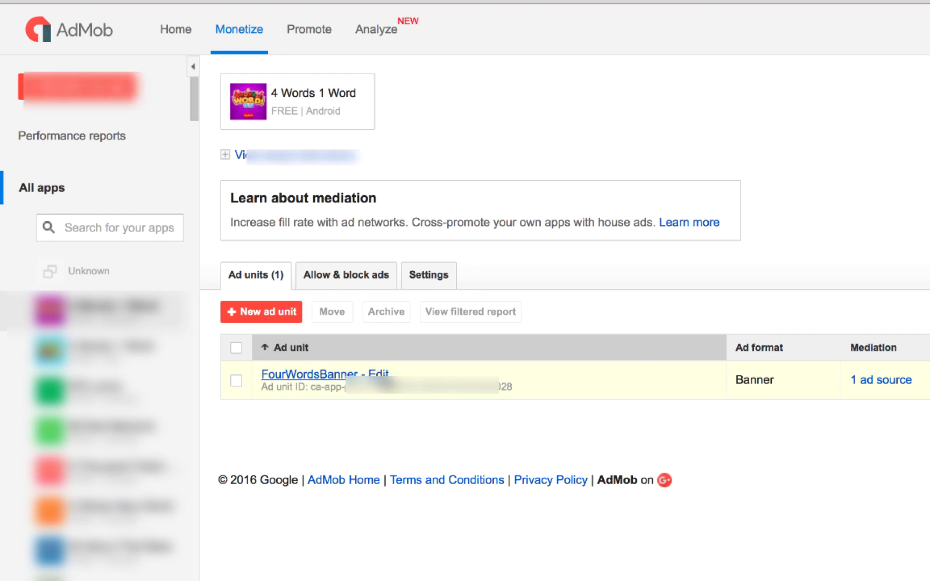
Step: Open the FourWordsBanner ad unit's settings and examine its ad unit ID and ad unit name
{"action": "left_click", "coordinate": [379, 375]}
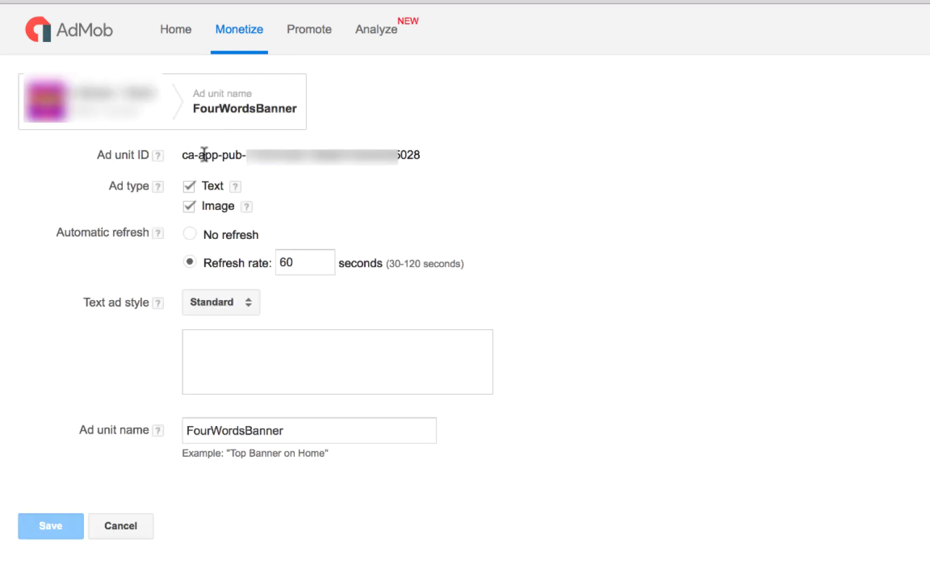
{"action": "left_click_drag", "start_coordinate": [183, 155], "coordinate": [425, 155]}
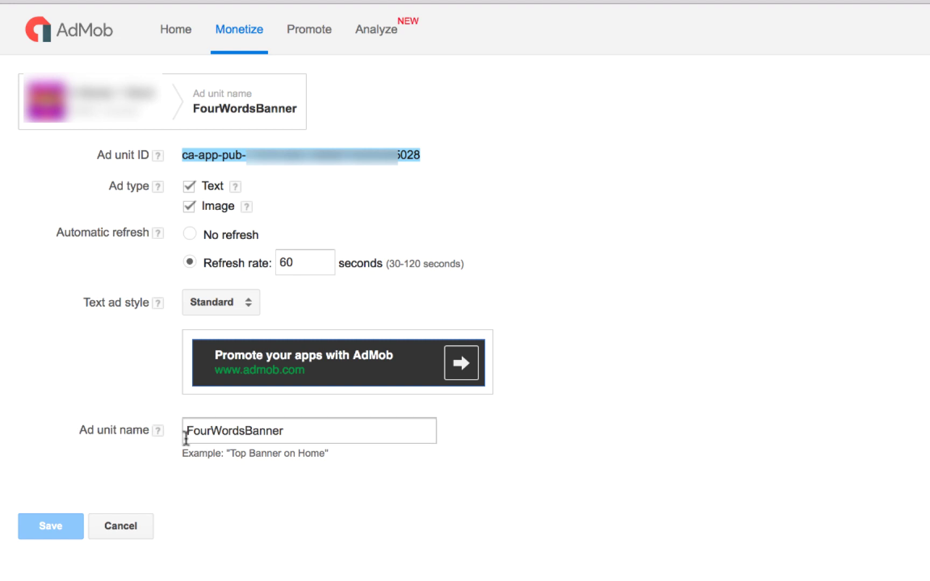
{"action": "left_click", "coordinate": [314, 432]}
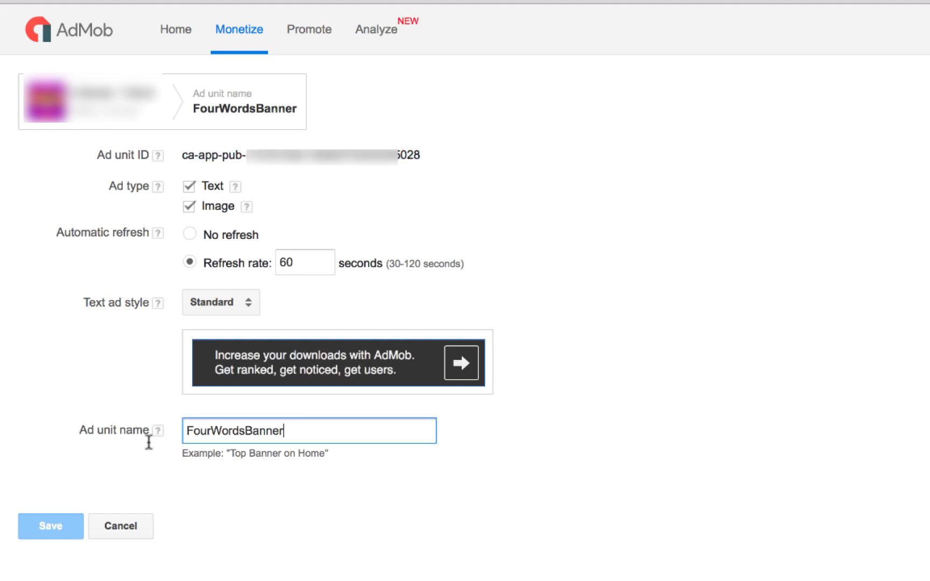
{"action": "key", "text": "super+a"}
{"action": "left_click", "coordinate": [257, 434]}
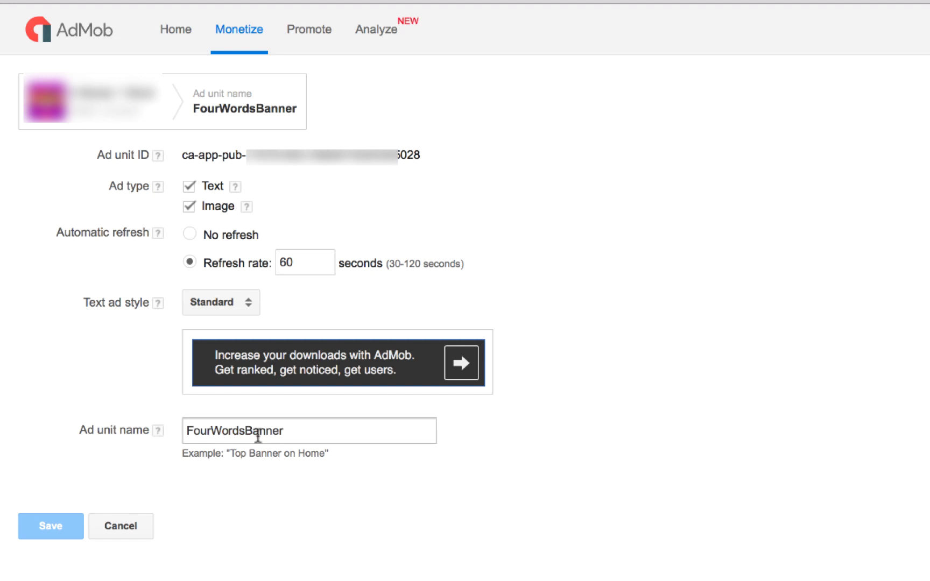
{"action": "left_click_drag", "start_coordinate": [293, 434], "coordinate": [179, 431]}
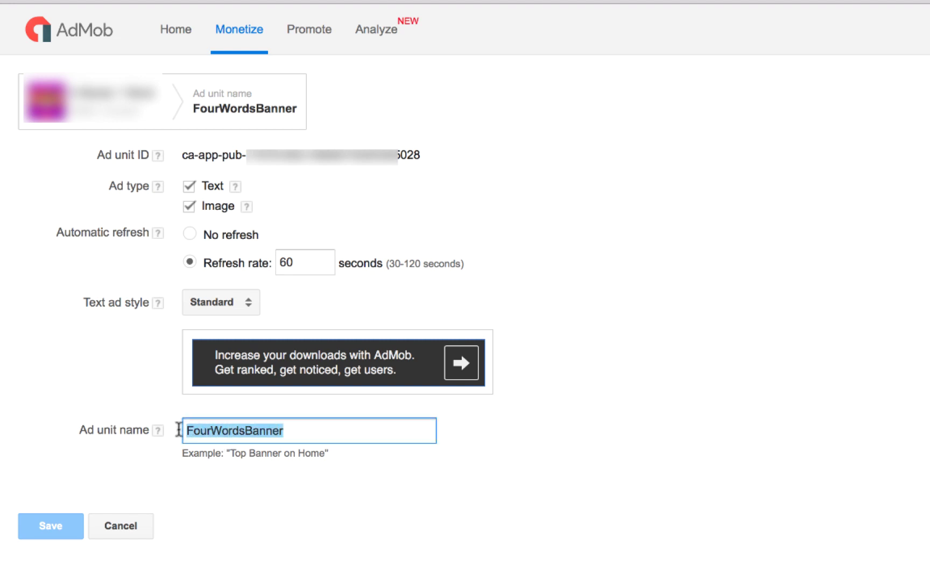
{"action": "left_click", "coordinate": [336, 537]}
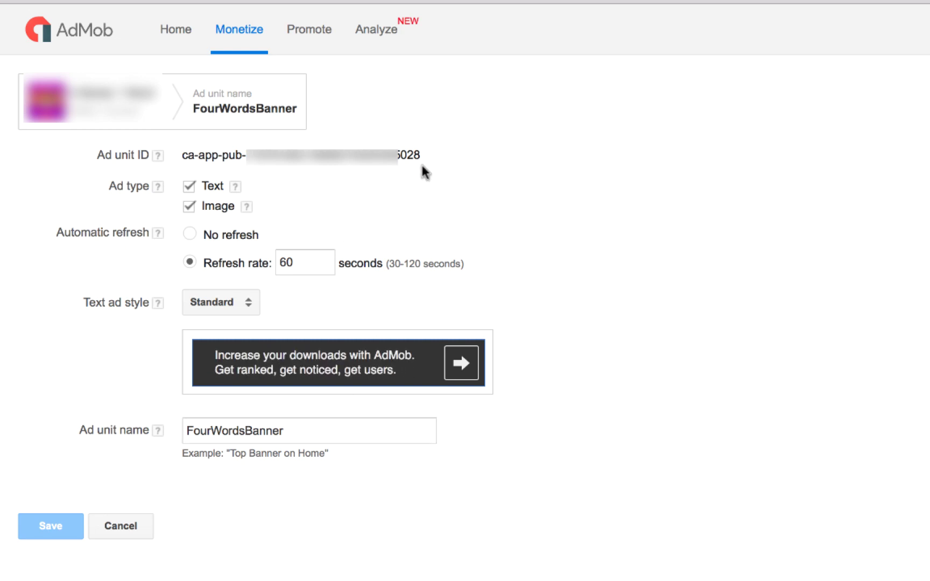
{"action": "left_click_drag", "start_coordinate": [421, 157], "coordinate": [180, 155]}
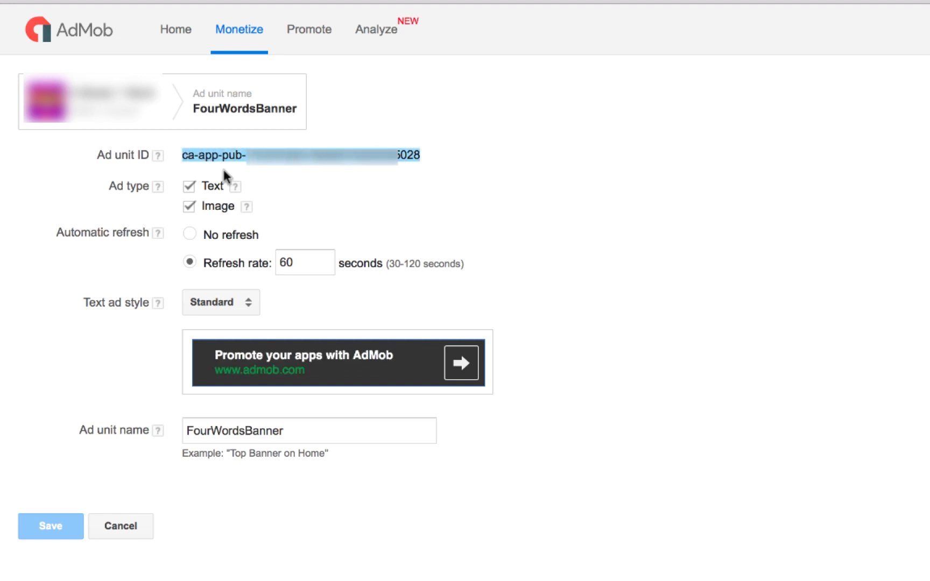
{"action": "left_click", "coordinate": [476, 202]}
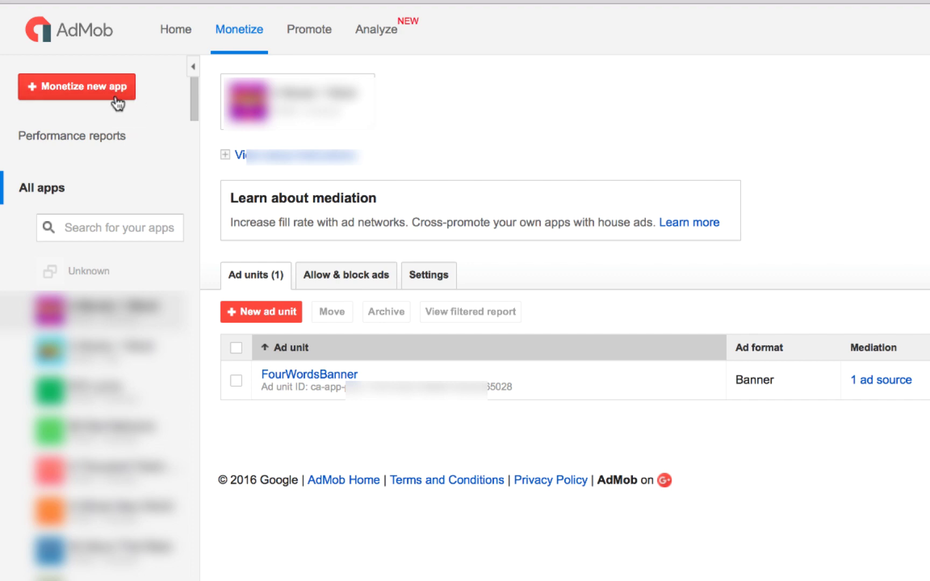
{"action": "left_click", "coordinate": [178, 36]}
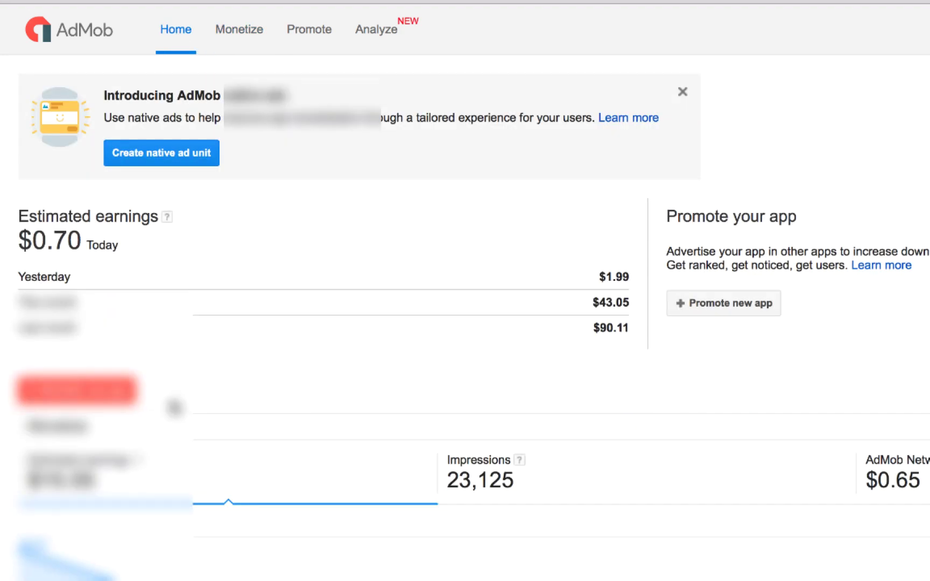
{"action": "left_click", "coordinate": [111, 395]}
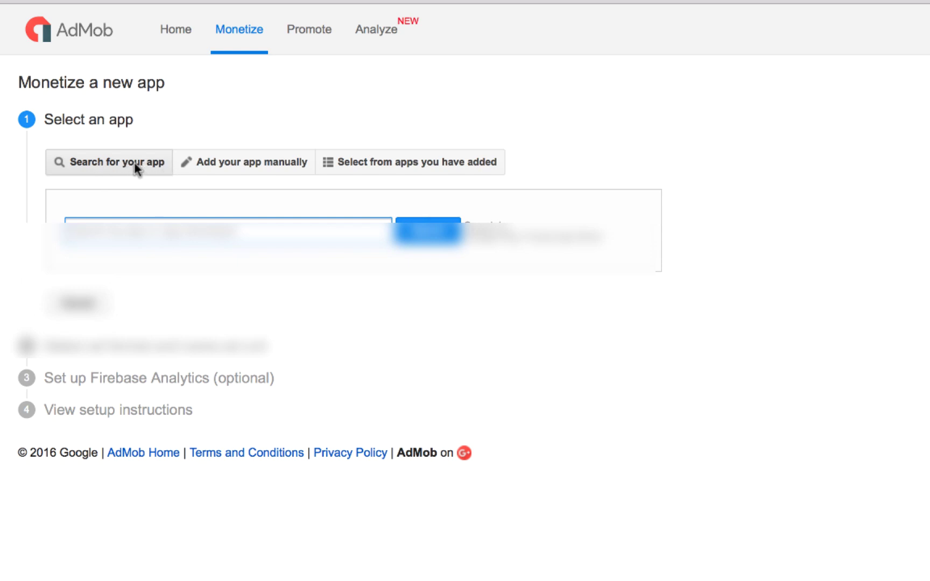
{"action": "left_click", "coordinate": [417, 168]}
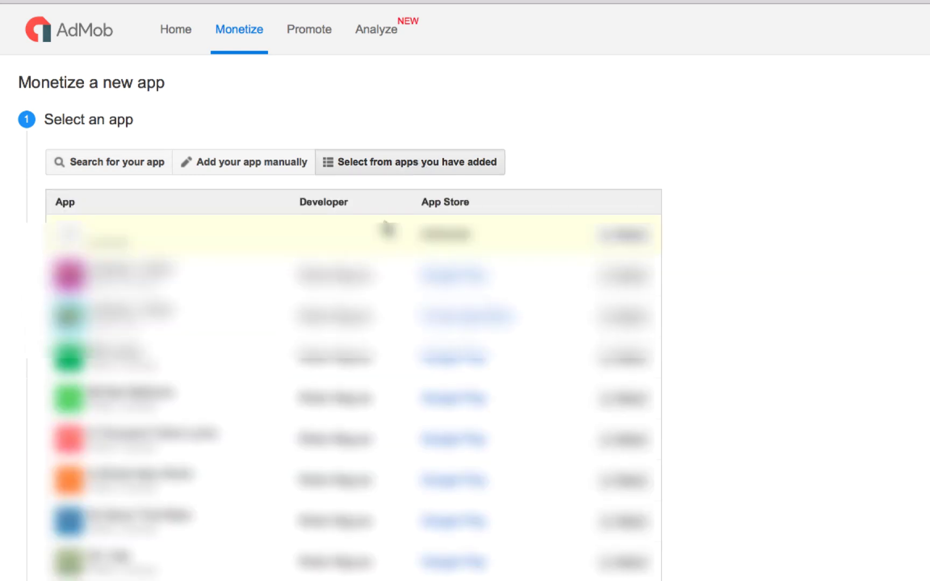
{"action": "left_click", "coordinate": [246, 163]}
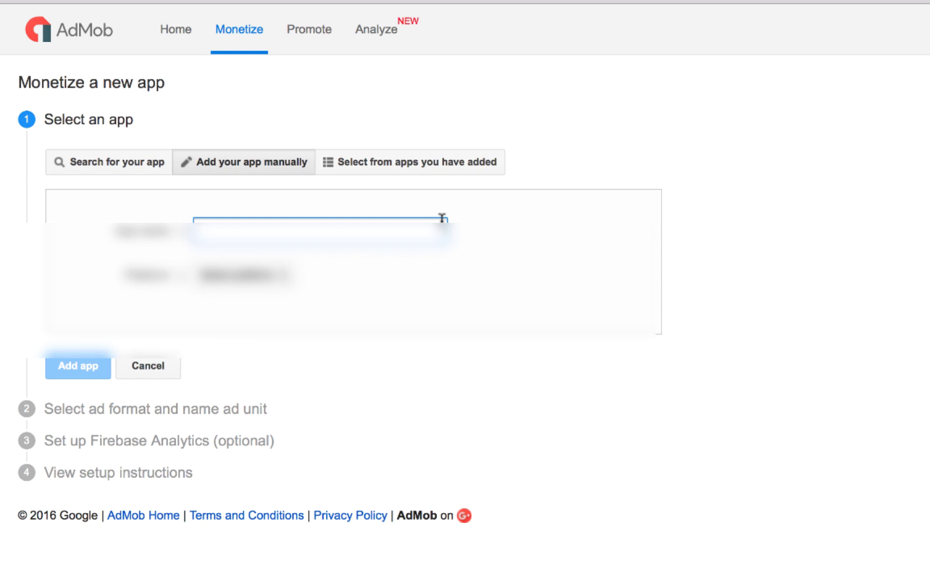
{"action": "type", "text": "My First App"}
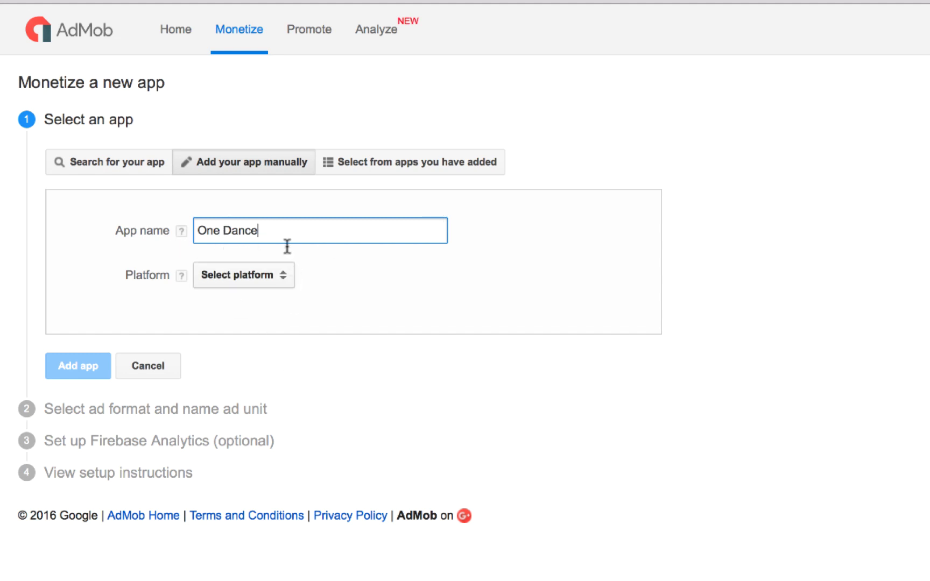
{"action": "left_click", "coordinate": [289, 277]}
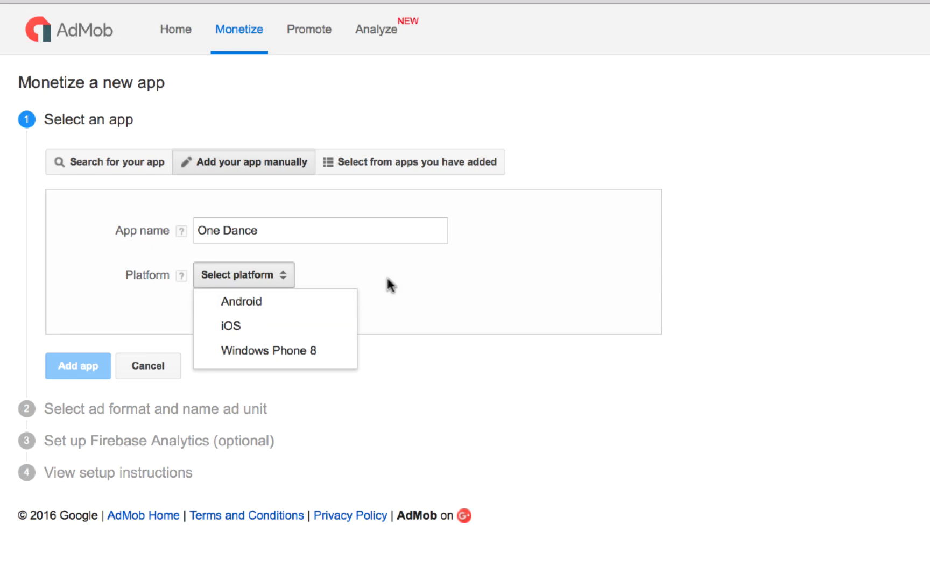
{"action": "left_click", "coordinate": [252, 307]}
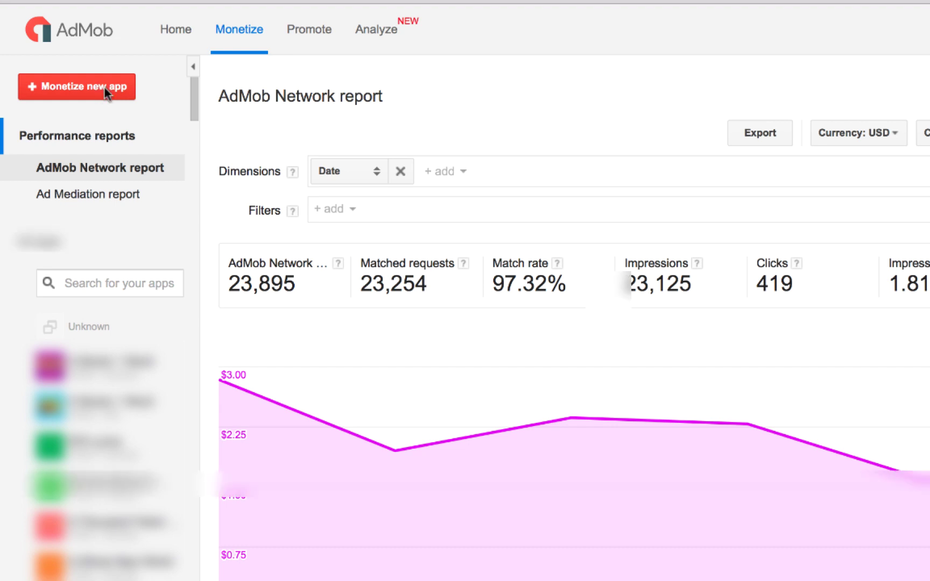
Step: Manually add a new app named One Dance for monetization, with Android as its platform
{"action": "left_click", "coordinate": [164, 36]}
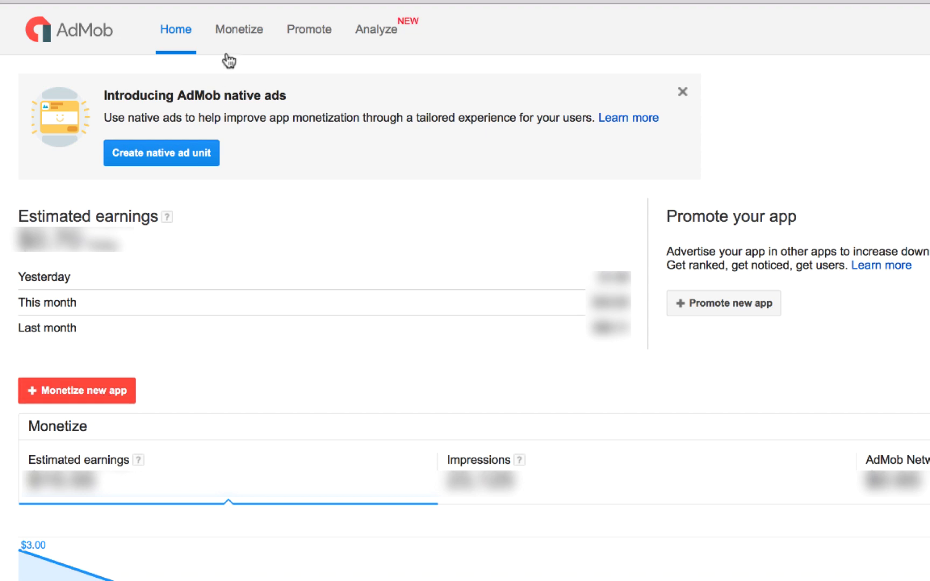
{"action": "left_click", "coordinate": [250, 34]}
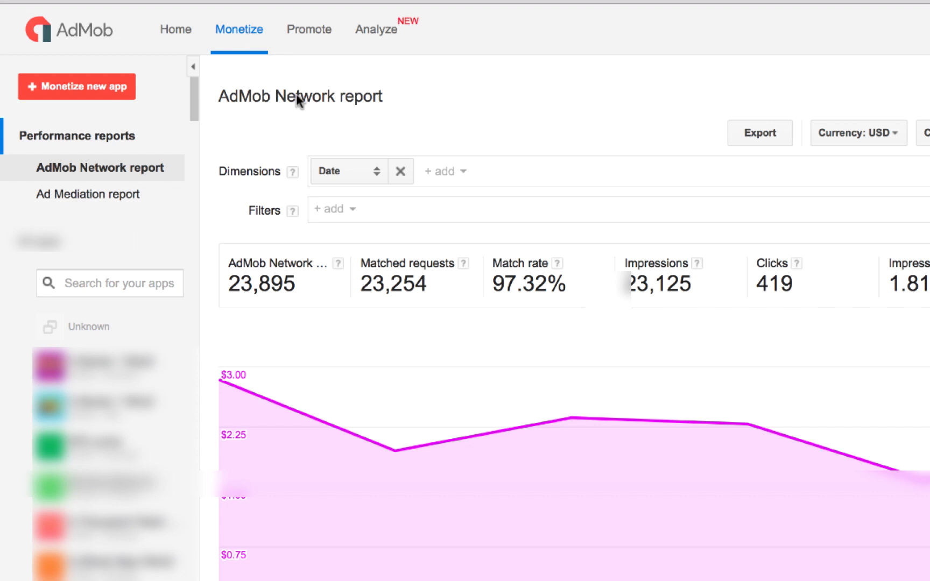
{"action": "left_click", "coordinate": [64, 88]}
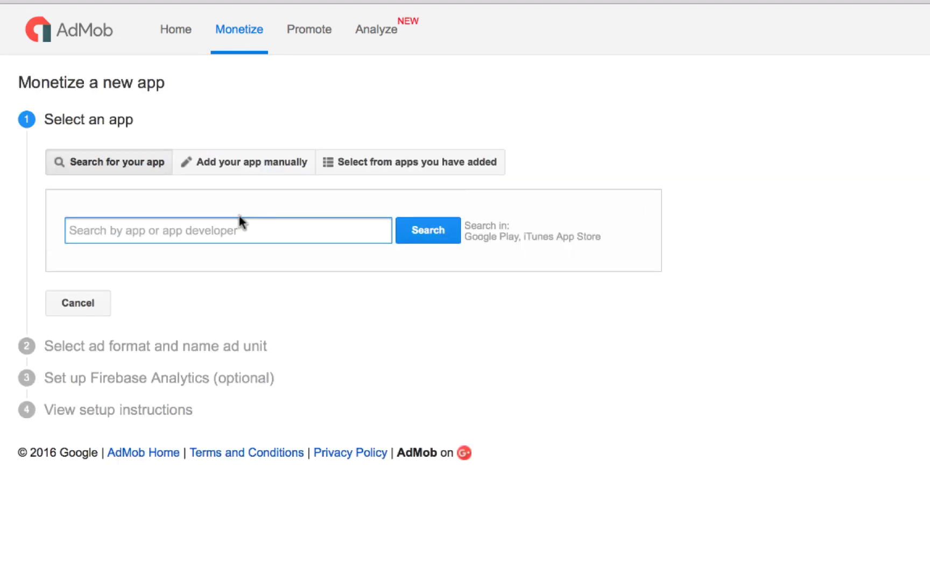
{"action": "left_click", "coordinate": [240, 163]}
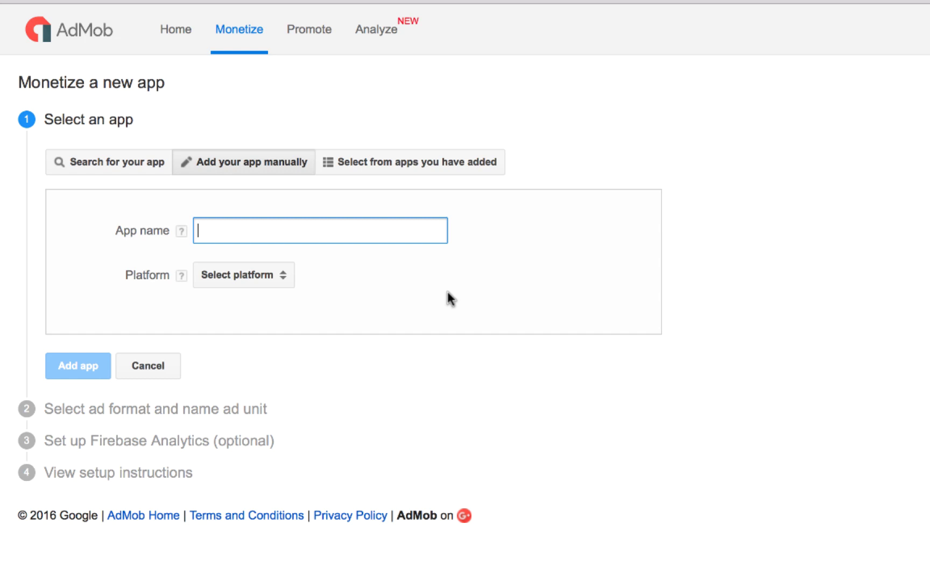
{"action": "type", "text": "One Dance"}
{"action": "left_click", "coordinate": [400, 379]}
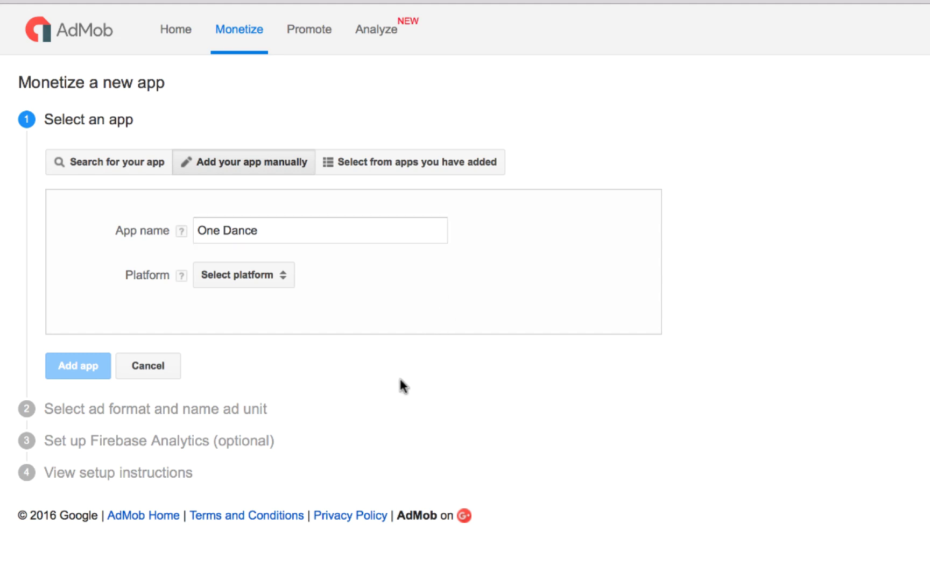
{"action": "left_click", "coordinate": [280, 283]}
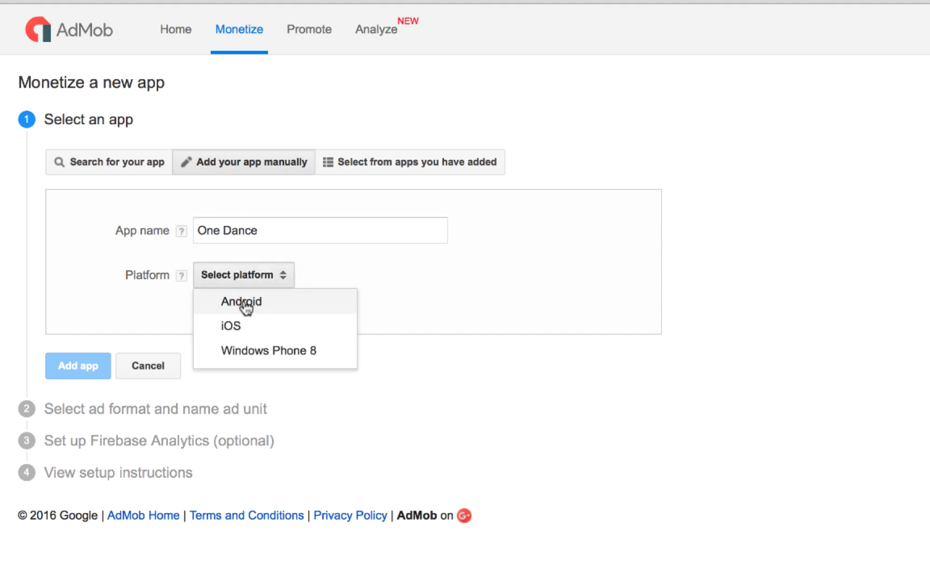
{"action": "left_click", "coordinate": [245, 305]}
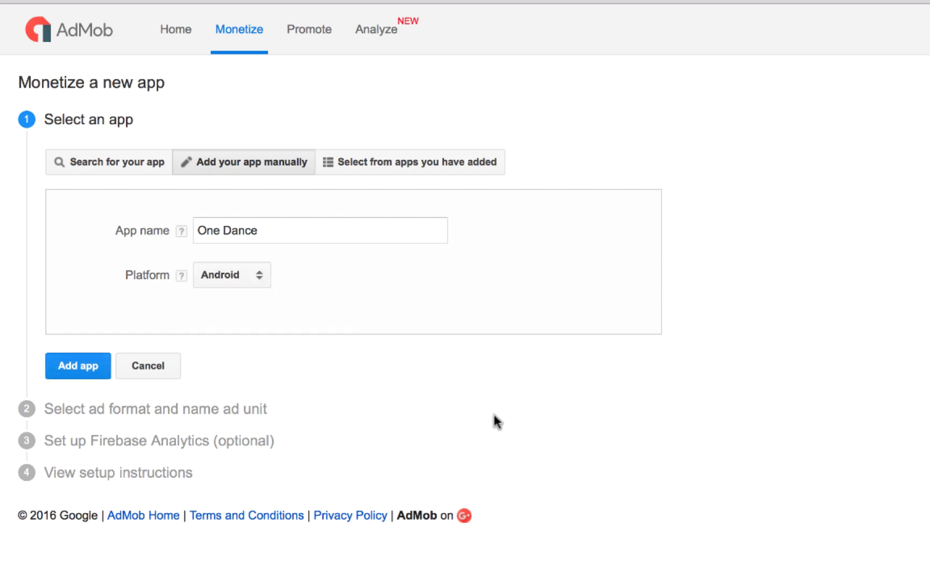
{"action": "left_click", "coordinate": [77, 371]}
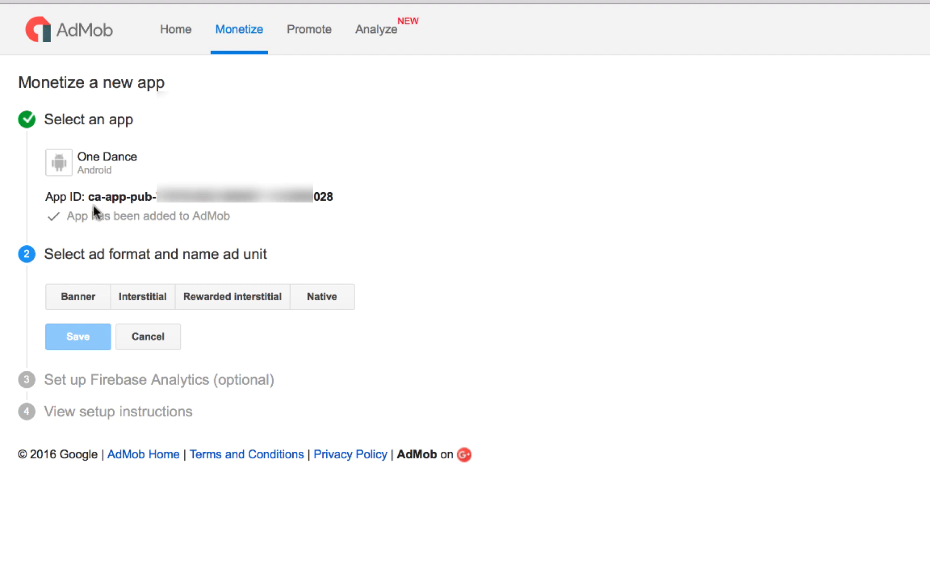
Step: Highlight the newly added app's App ID and its name, One Dance, to check them
{"action": "left_click_drag", "start_coordinate": [88, 197], "coordinate": [345, 196]}
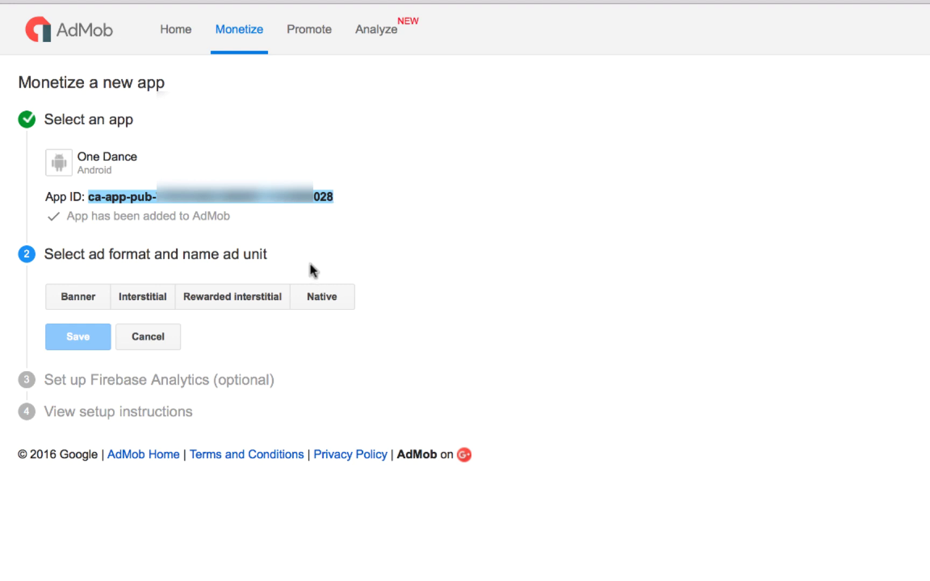
{"action": "left_click", "coordinate": [227, 228]}
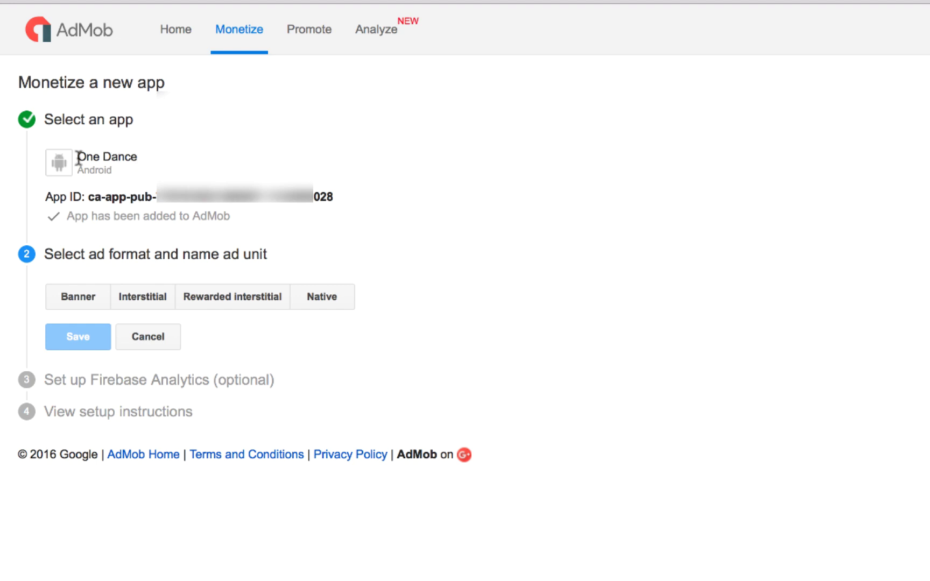
{"action": "left_click_drag", "start_coordinate": [77, 156], "coordinate": [140, 157]}
{"action": "left_click", "coordinate": [340, 240]}
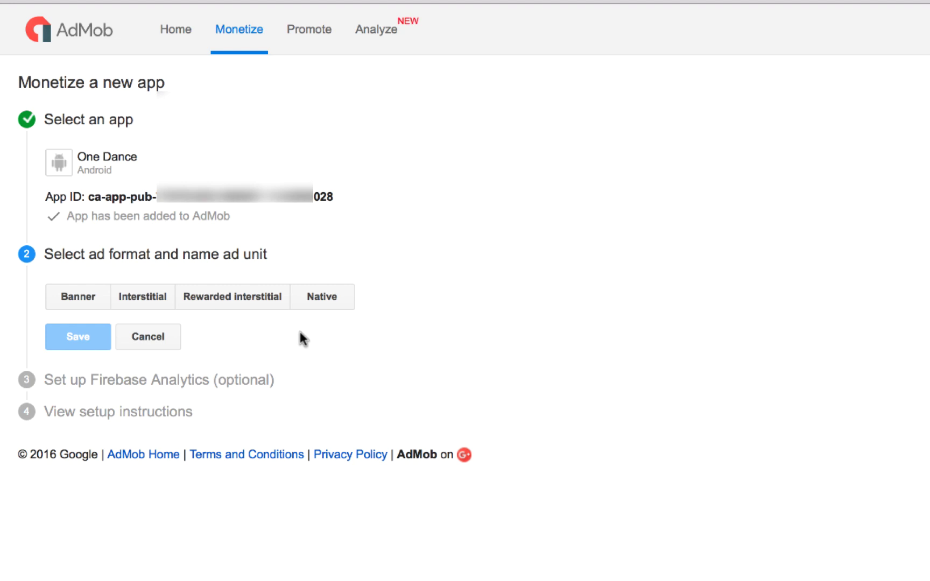
Step: Choose the Banner ad format for One Dance and enter bottom_banner_od as the ad unit name
{"action": "left_click", "coordinate": [82, 307]}
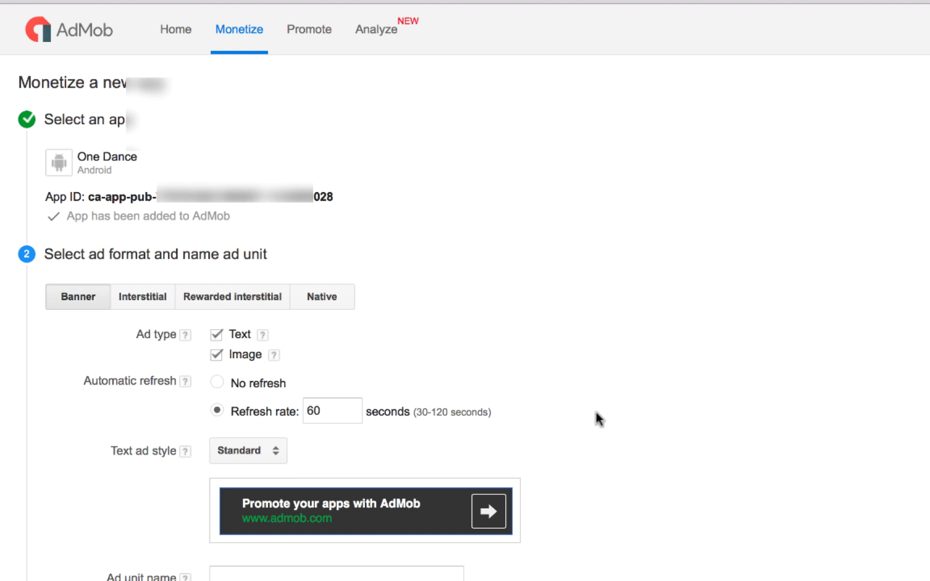
{"action": "scroll", "coordinate": [703, 487], "scroll_direction": "down", "scroll_amount": 1}
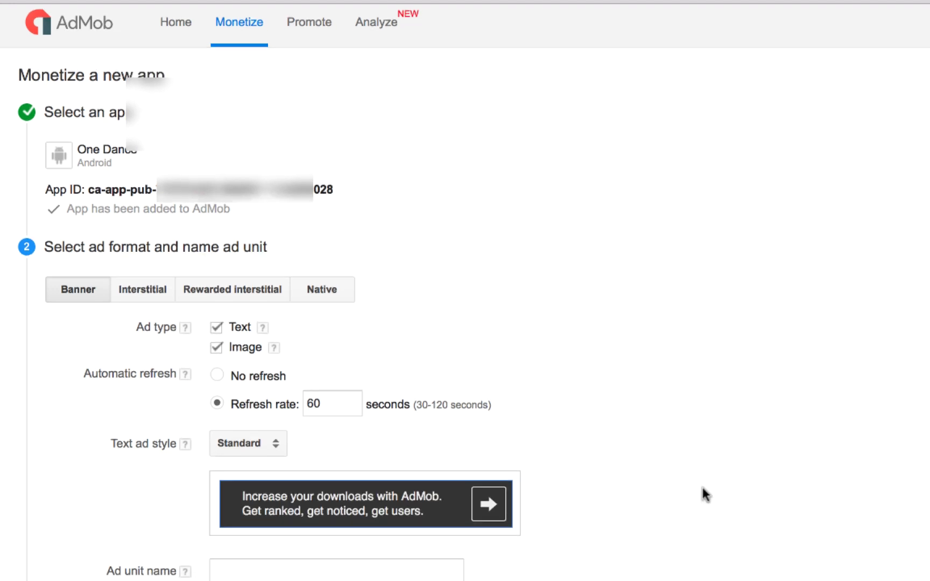
{"action": "scroll", "coordinate": [305, 487], "scroll_direction": "down", "scroll_amount": 3}
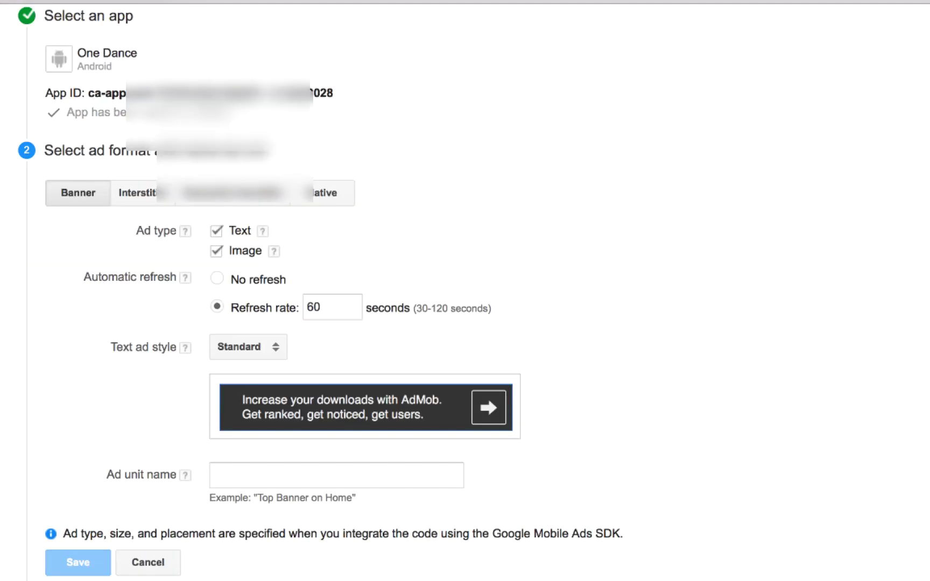
{"action": "left_click", "coordinate": [291, 483]}
{"action": "left_click", "coordinate": [291, 481]}
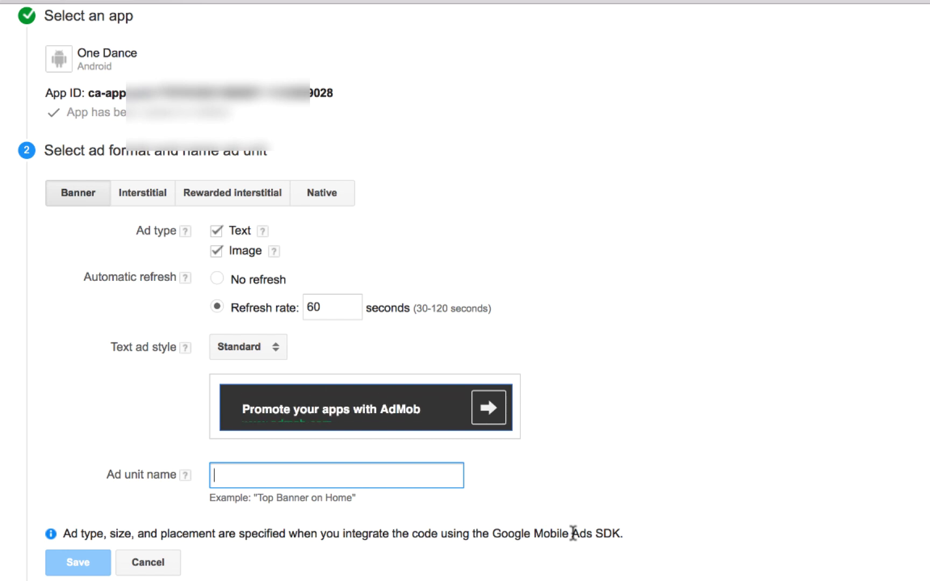
{"action": "type", "text": "bot"}
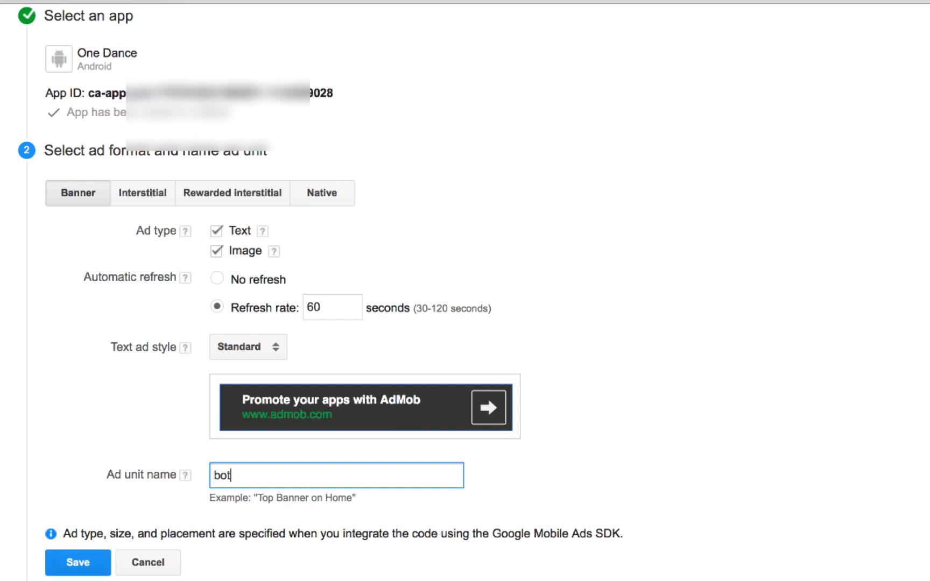
{"action": "type", "text": "tom_banner"}
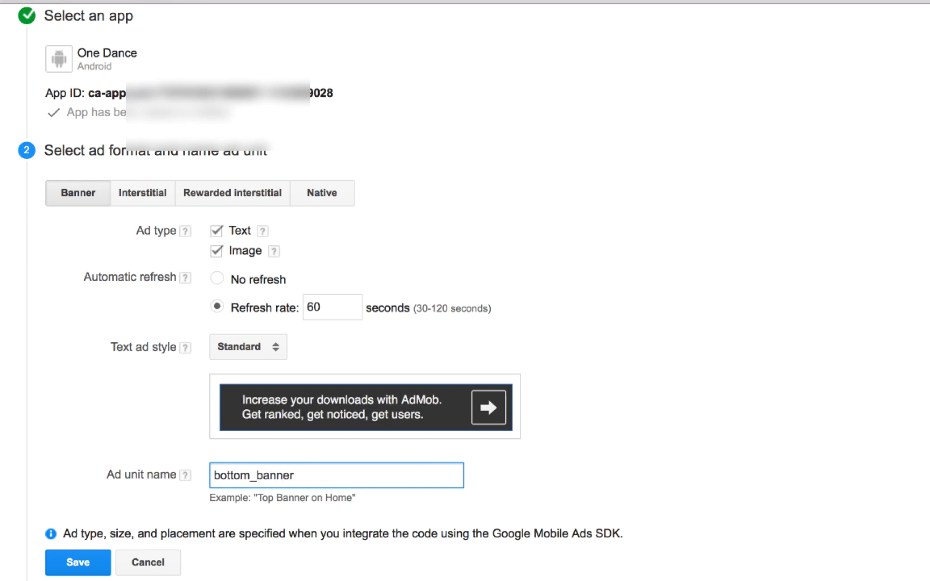
{"action": "type", "text": "_od"}
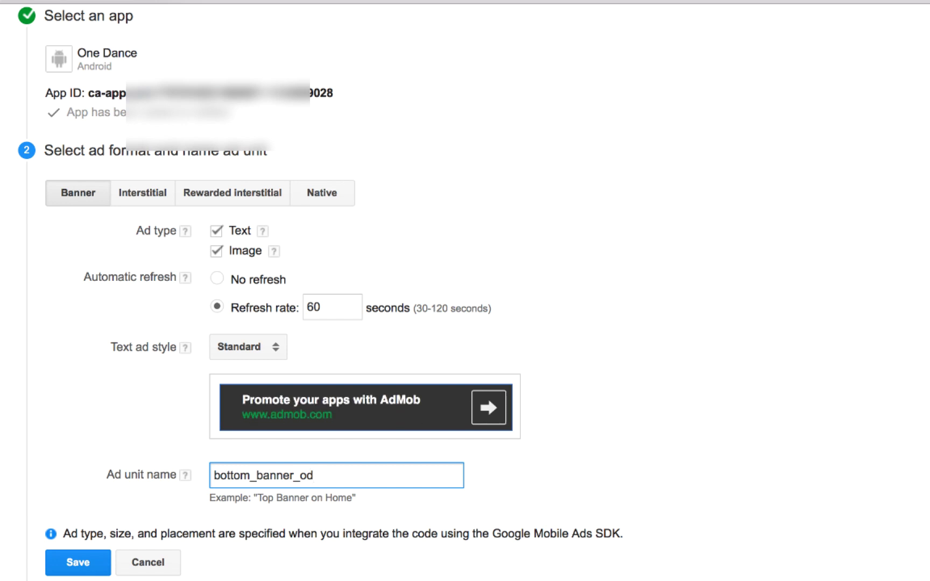
Step: Change the ad unit name to od_bottom_banner, with the app abbreviation as a prefix, and save the ad unit
{"action": "key", "text": "BackSpace"}
{"action": "key", "text": "BackSpace"}
{"action": "key", "text": "BackSpace"}
{"action": "key", "text": "BackSpace"}
{"action": "type", "text": "r"}
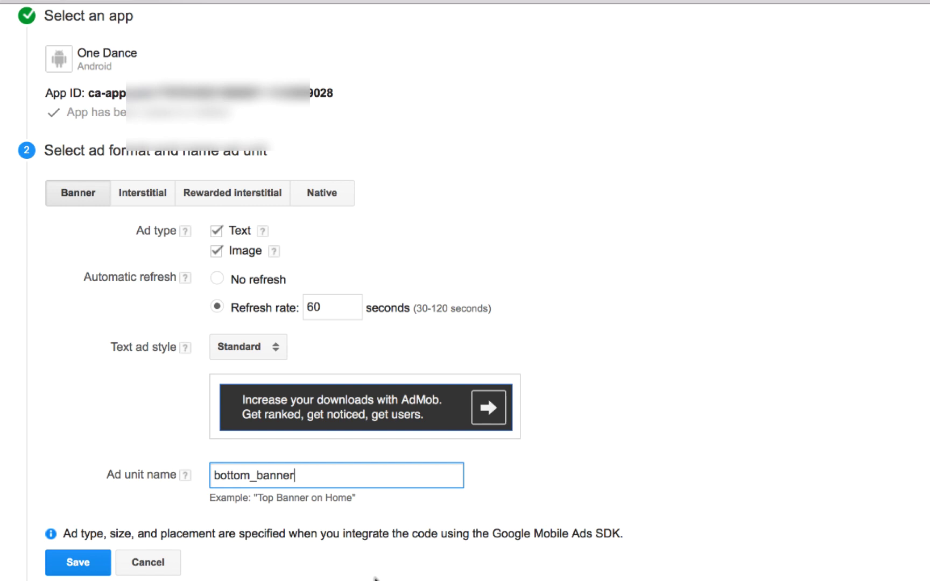
{"action": "left_click", "coordinate": [210, 475]}
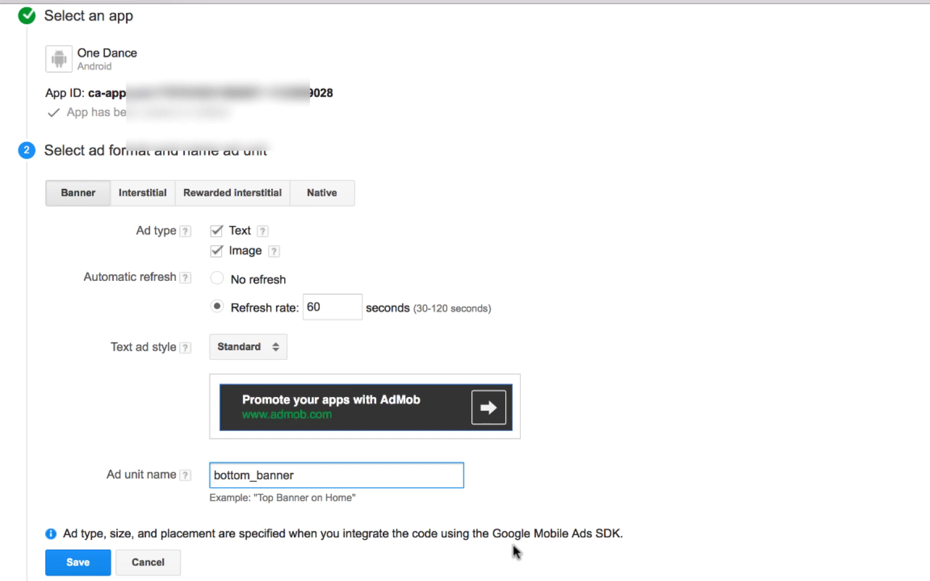
{"action": "type", "text": "od"}
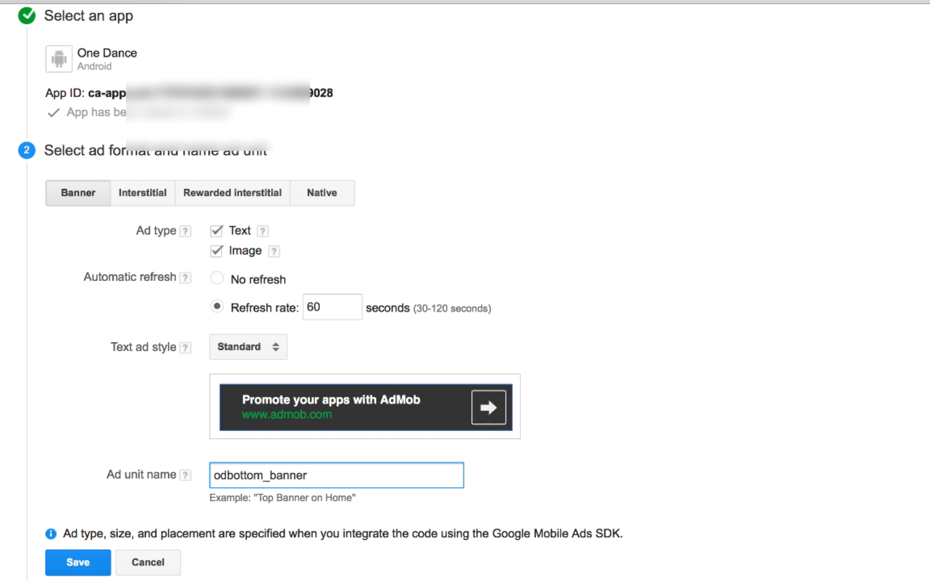
{"action": "type", "text": "_"}
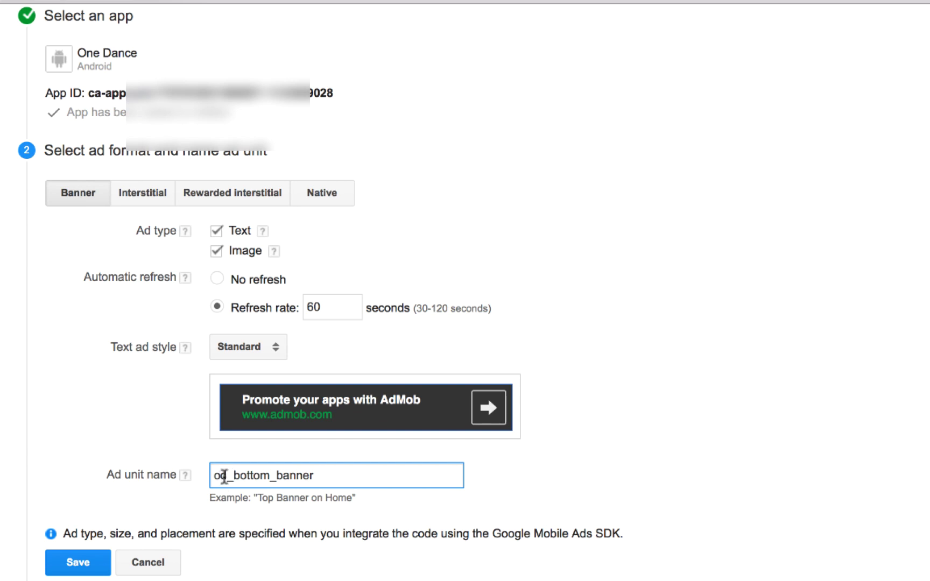
{"action": "left_click_drag", "start_coordinate": [227, 476], "coordinate": [209, 475]}
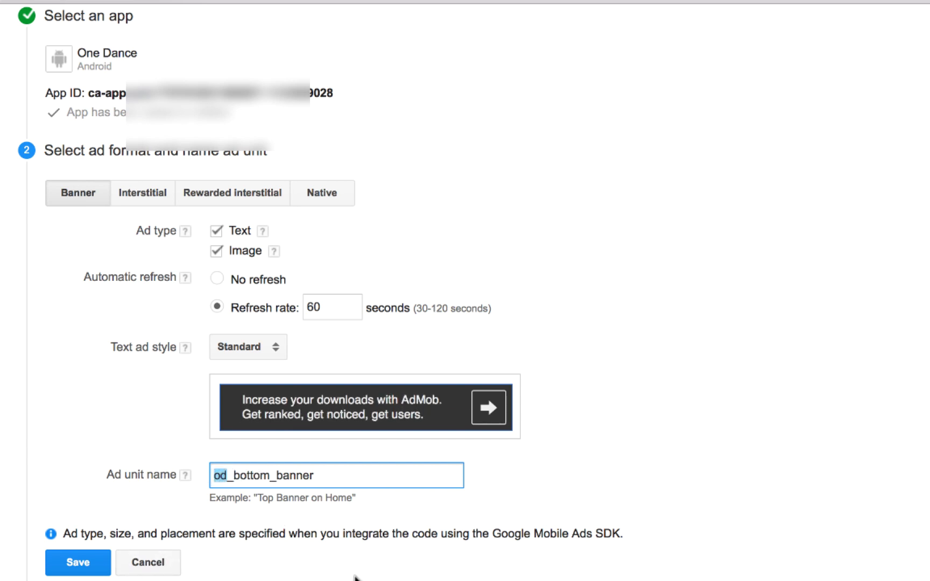
{"action": "left_click", "coordinate": [78, 562]}
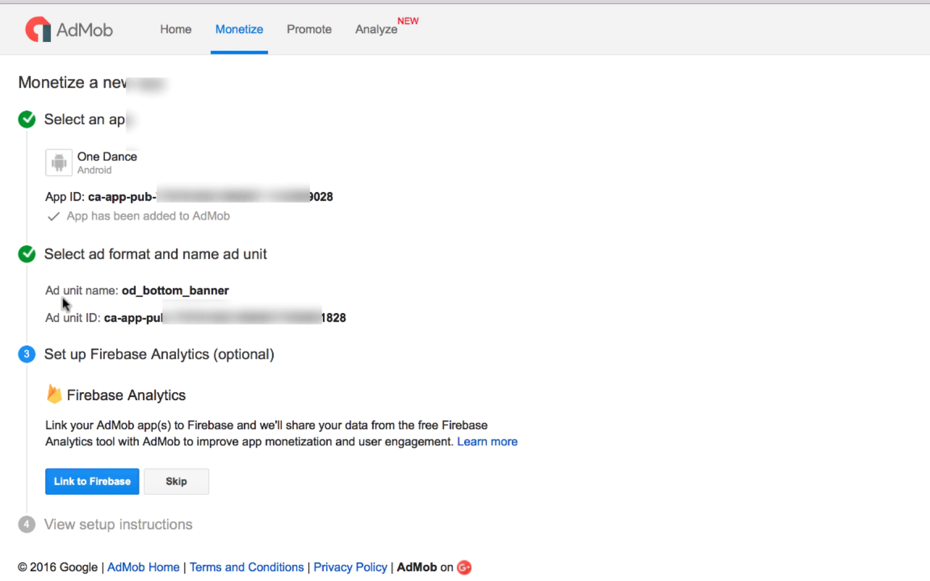
Step: Highlight the saved banner's ad unit name and ad unit ID to check them
{"action": "left_click_drag", "start_coordinate": [47, 292], "coordinate": [234, 291]}
{"action": "left_click", "coordinate": [316, 362]}
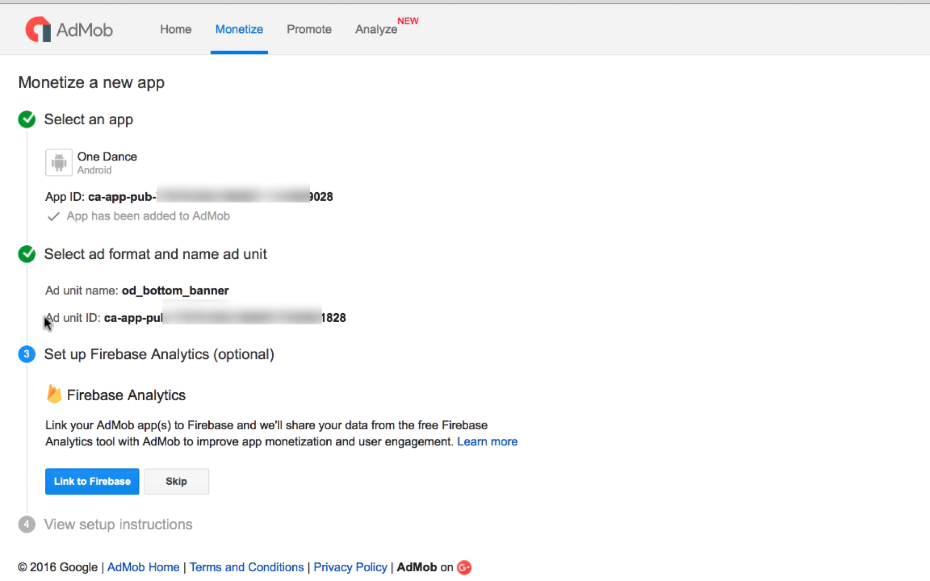
{"action": "left_click_drag", "start_coordinate": [45, 317], "coordinate": [102, 316]}
{"action": "left_click", "coordinate": [387, 347]}
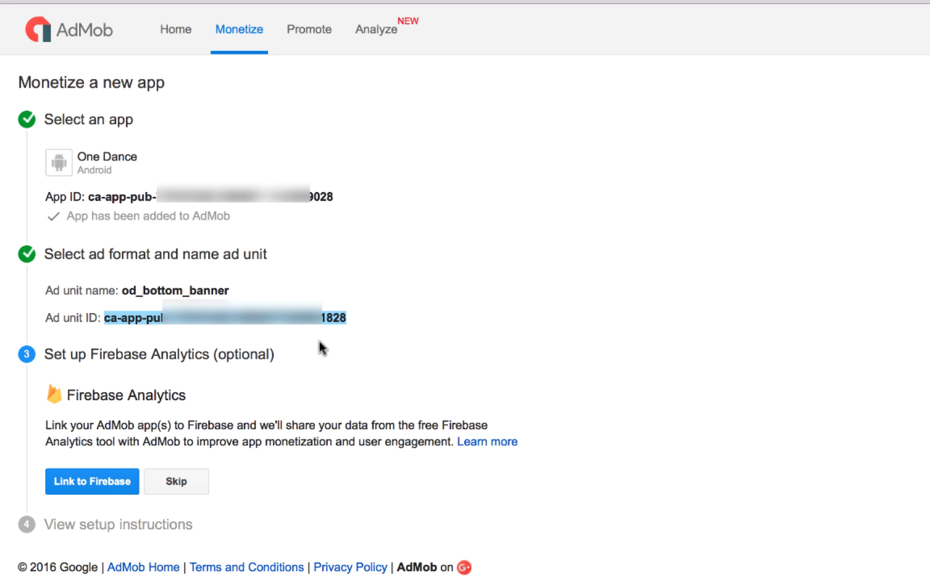
{"action": "left_click", "coordinate": [197, 342]}
{"action": "left_click_drag", "start_coordinate": [104, 318], "coordinate": [354, 317]}
{"action": "left_click", "coordinate": [380, 377]}
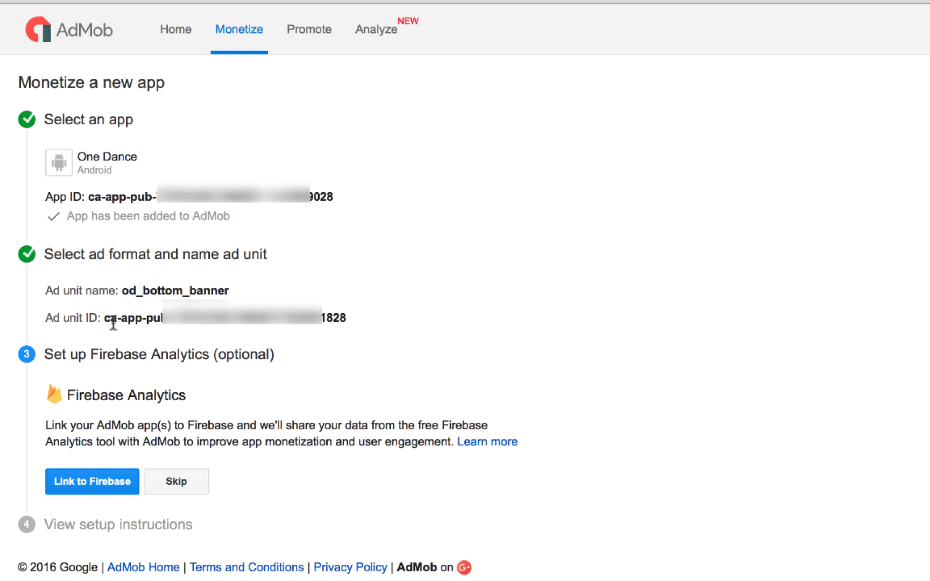
{"action": "left_click_drag", "start_coordinate": [104, 318], "coordinate": [349, 316]}
{"action": "left_click", "coordinate": [390, 376]}
{"action": "left_click_drag", "start_coordinate": [348, 318], "coordinate": [106, 319]}
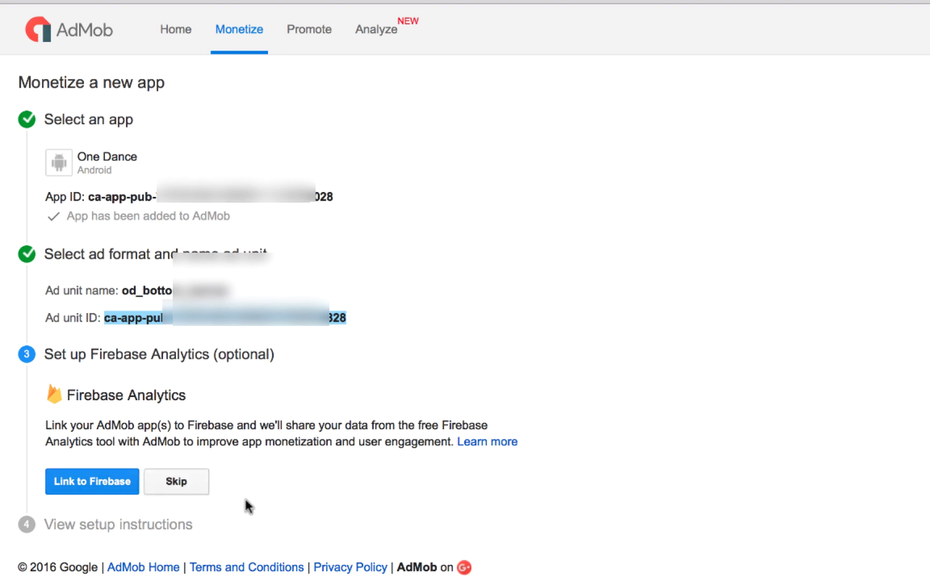
Step: Skip the Firebase Analytics link and highlight the App ID and ad unit ID on the setup instructions page
{"action": "left_click", "coordinate": [183, 491]}
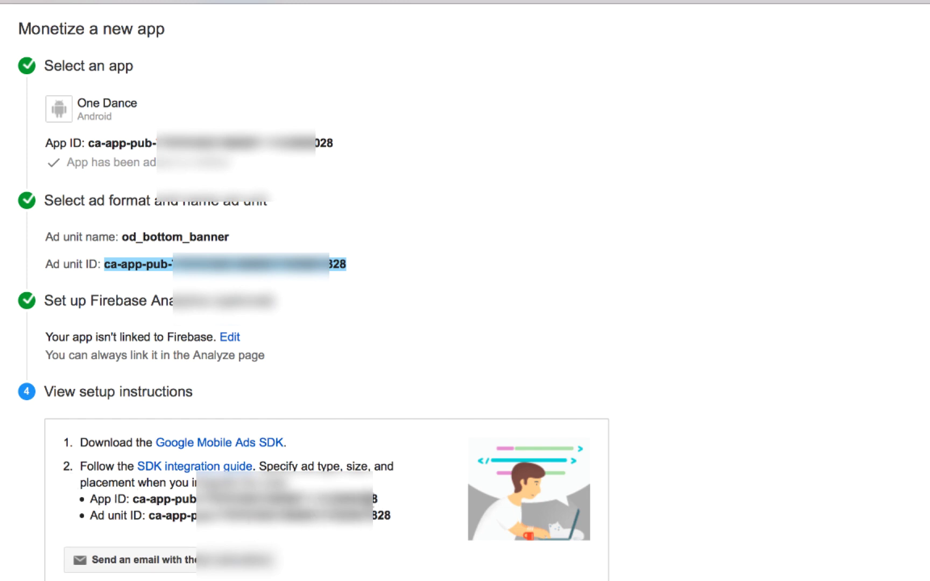
{"action": "left_click_drag", "start_coordinate": [376, 499], "coordinate": [133, 500]}
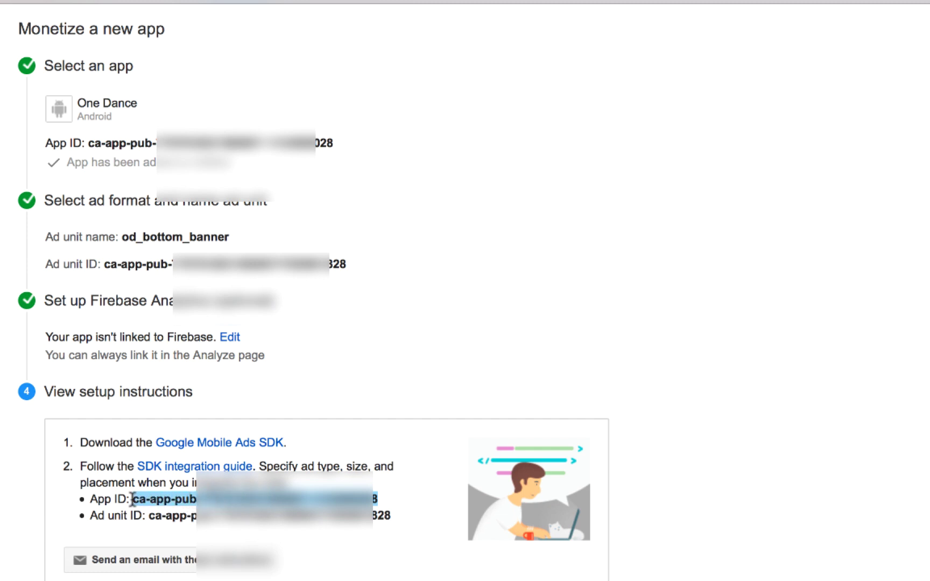
{"action": "left_click", "coordinate": [307, 498]}
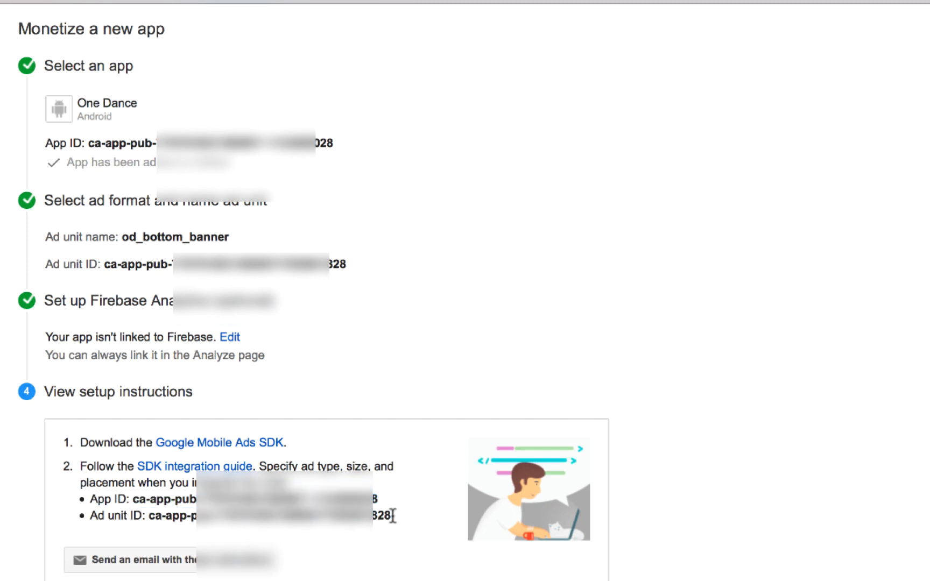
{"action": "left_click_drag", "start_coordinate": [391, 516], "coordinate": [150, 513]}
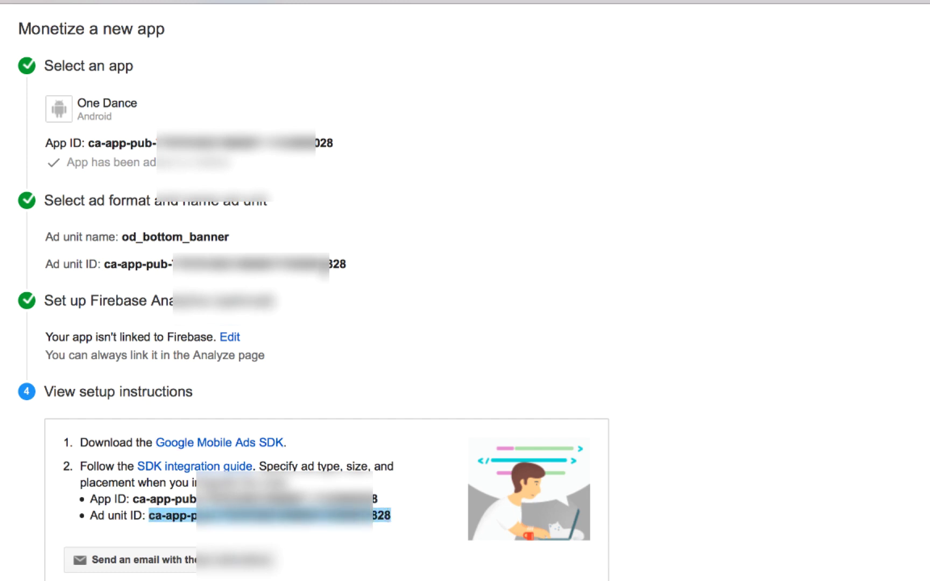
{"action": "left_click_drag", "start_coordinate": [347, 264], "coordinate": [106, 265]}
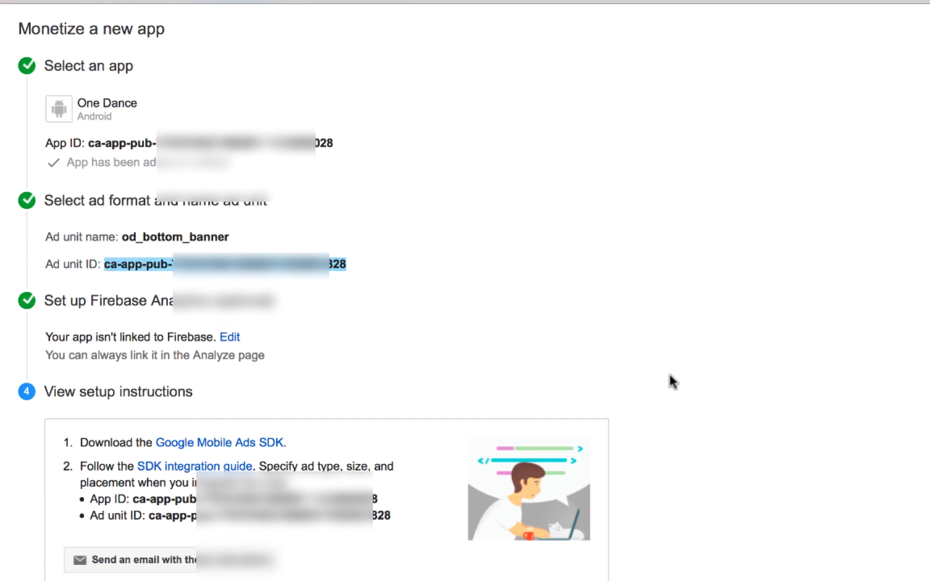
{"action": "scroll", "coordinate": [899, 519], "scroll_direction": "up", "scroll_amount": 2}
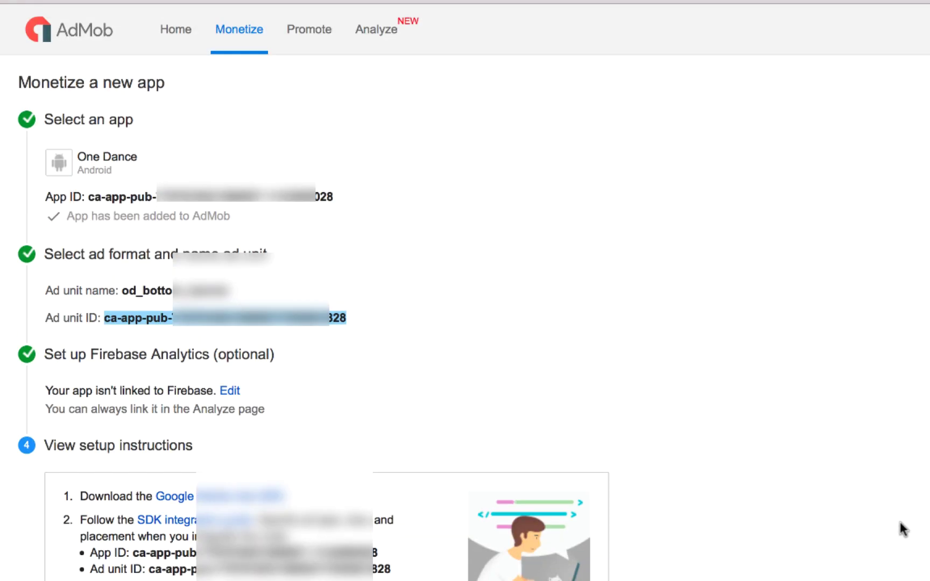
{"action": "scroll", "coordinate": [810, 492], "scroll_direction": "down", "scroll_amount": 2}
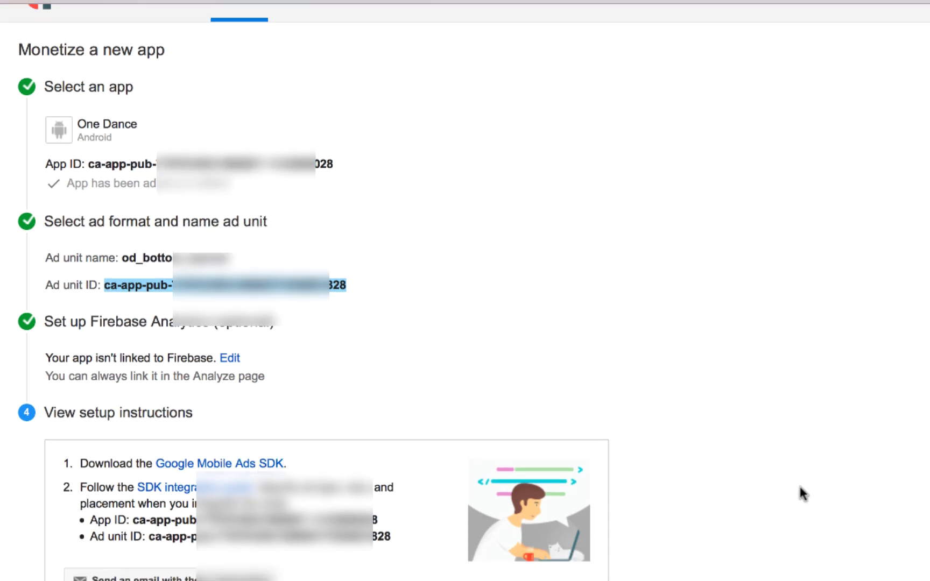
{"action": "scroll", "coordinate": [763, 516], "scroll_direction": "up", "scroll_amount": 2}
{"action": "scroll", "coordinate": [763, 513], "scroll_direction": "down", "scroll_amount": 2}
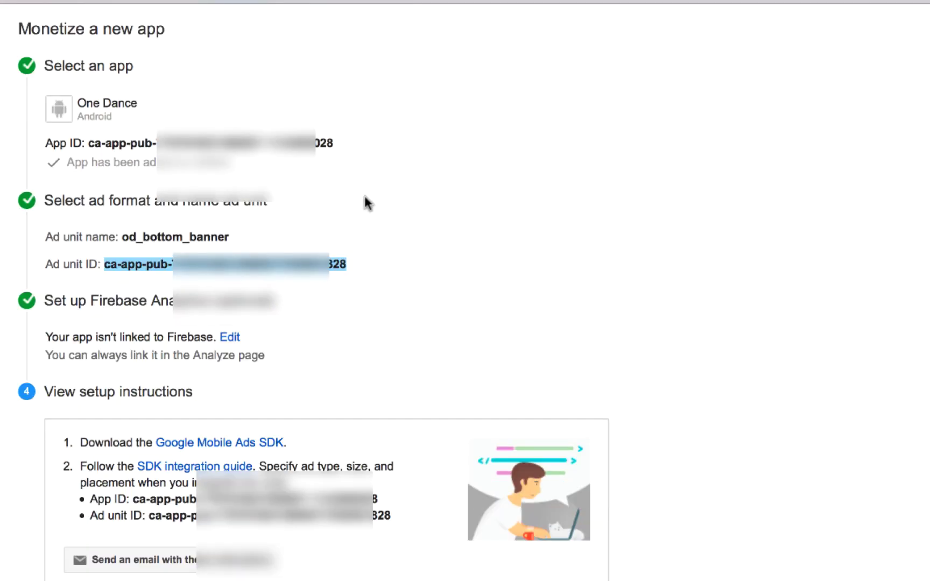
{"action": "left_click_drag", "start_coordinate": [346, 264], "coordinate": [106, 266]}
{"action": "left_click", "coordinate": [304, 310]}
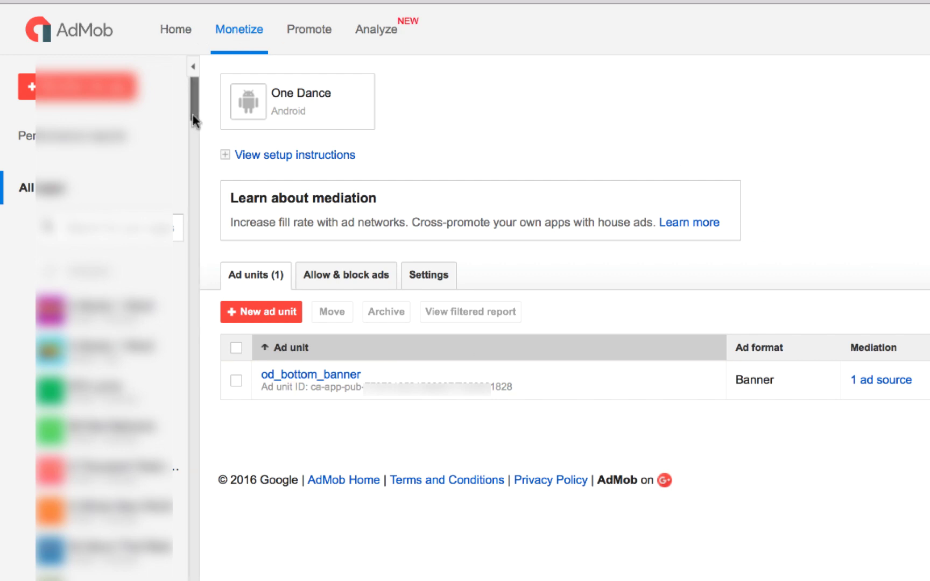
Step: Highlight the ad unit ID of od_bottom_banner in One Dance's ad unit list and in the unit's settings
{"action": "left_click_drag", "start_coordinate": [191, 114], "coordinate": [189, 483]}
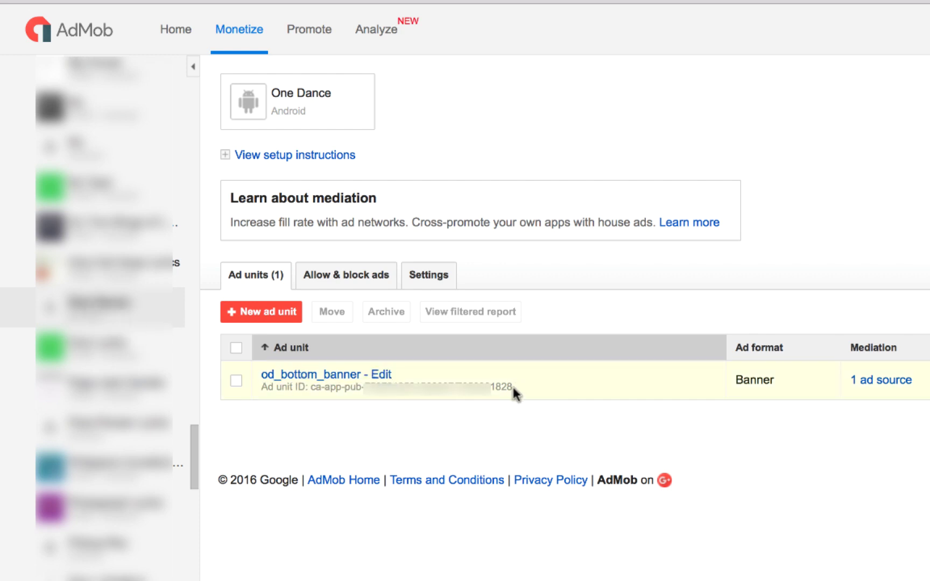
{"action": "left_click_drag", "start_coordinate": [513, 387], "coordinate": [313, 386]}
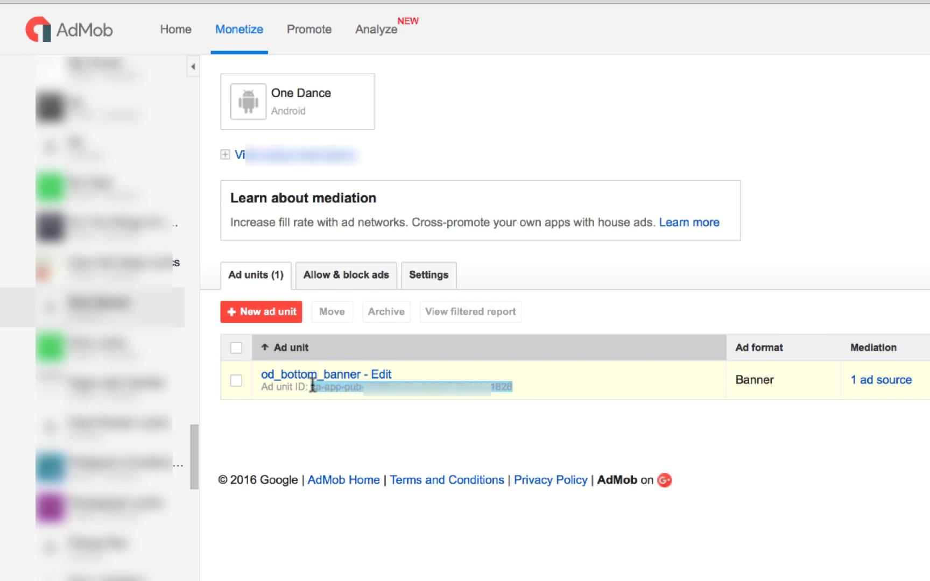
{"action": "left_click", "coordinate": [420, 432]}
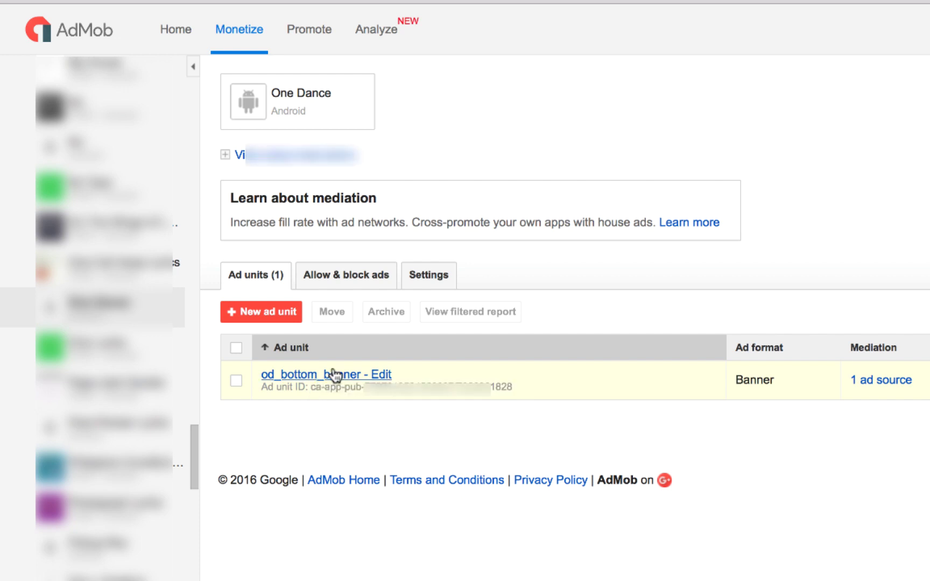
{"action": "left_click", "coordinate": [334, 374]}
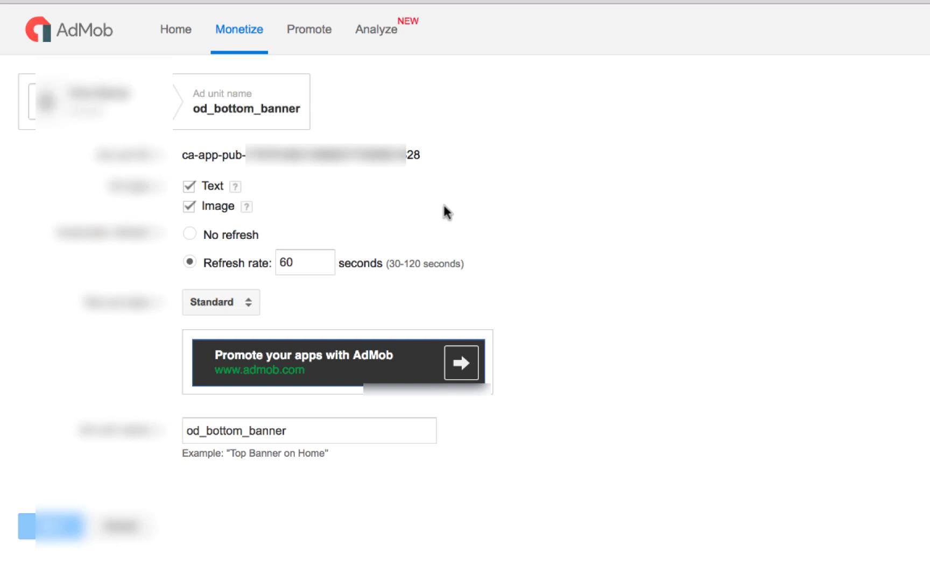
{"action": "left_click_drag", "start_coordinate": [421, 153], "coordinate": [188, 155]}
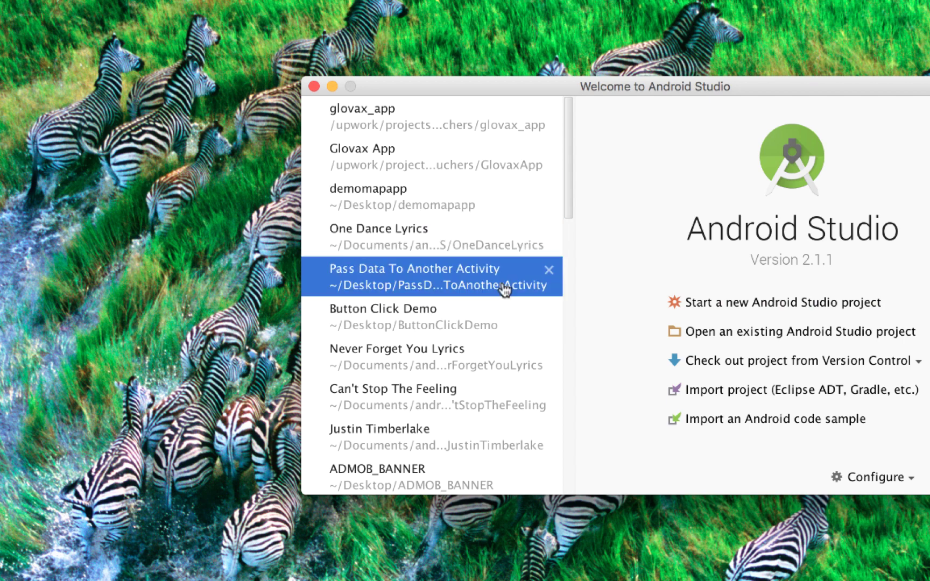
Step: Switch to Android Studio, open the ADMOB_BANNER project without the startup tip, and close its strings.xml file
{"action": "scroll", "coordinate": [511, 302], "scroll_direction": "down", "scroll_amount": 3}
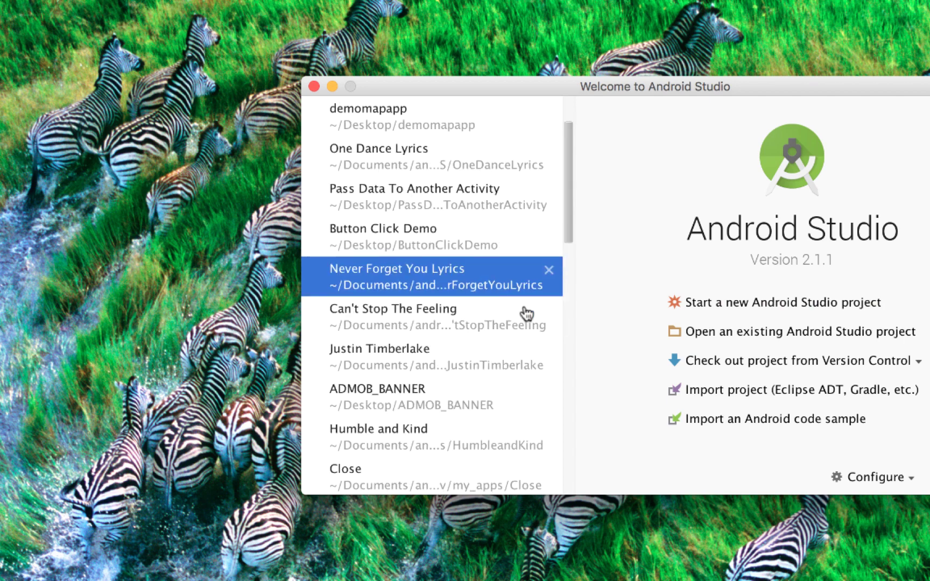
{"action": "left_click", "coordinate": [437, 410]}
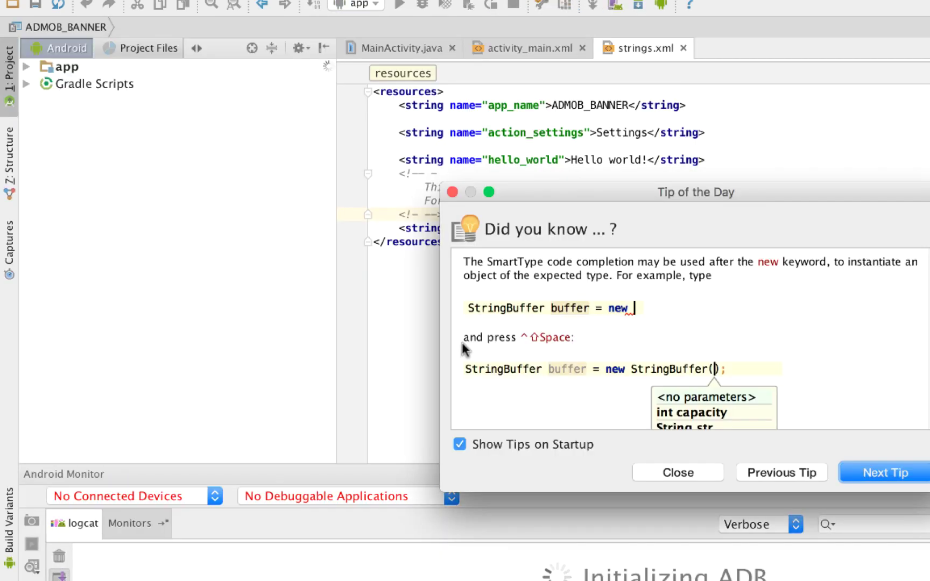
{"action": "left_click", "coordinate": [695, 473]}
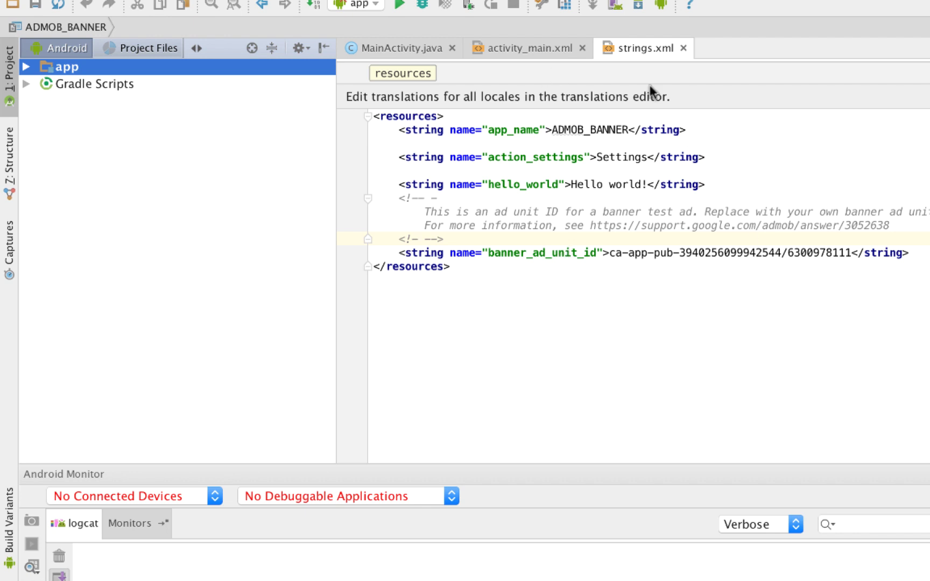
{"action": "left_click", "coordinate": [683, 47]}
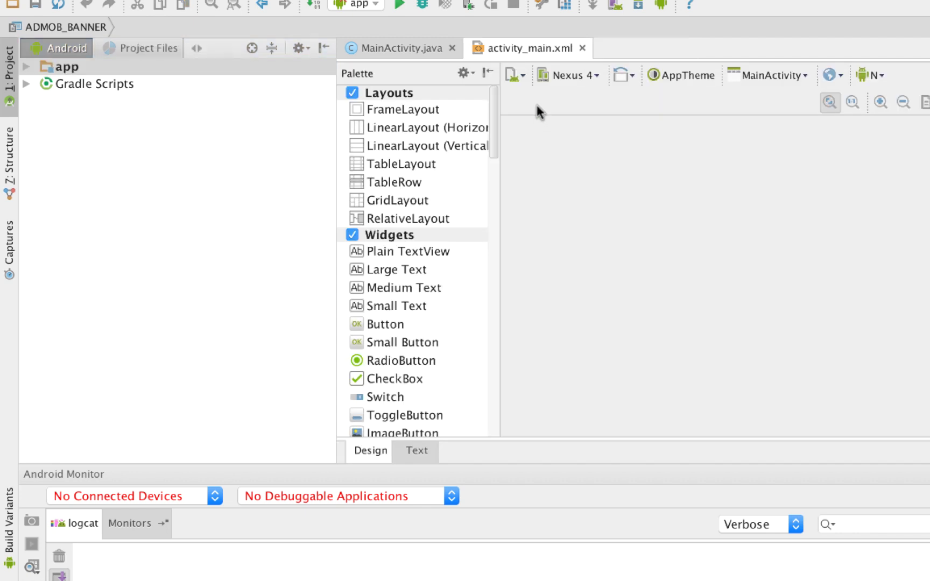
Step: Dismiss the Android Gradle plugin update recommendation and open strings.xml from the app's res/values folder
{"action": "left_click", "coordinate": [27, 66]}
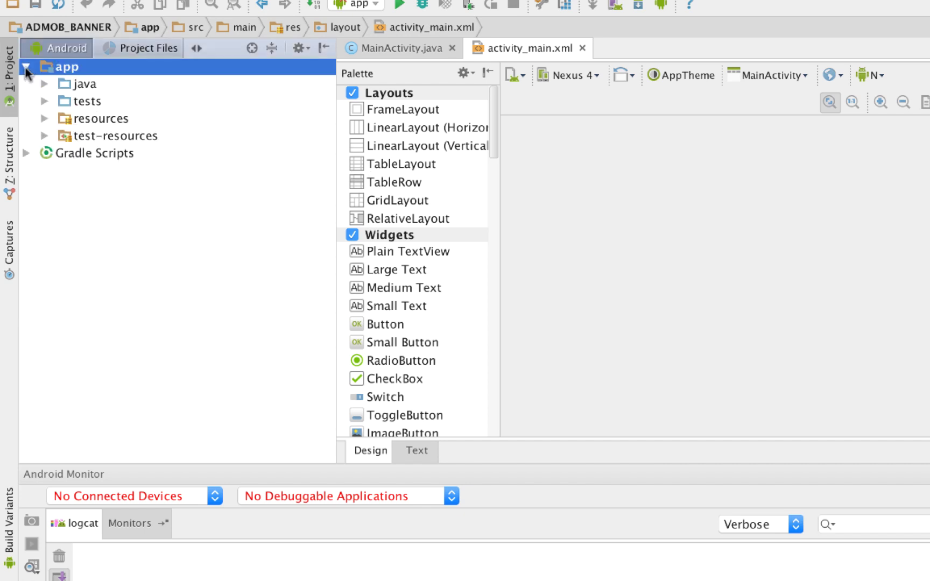
{"action": "left_click", "coordinate": [45, 119]}
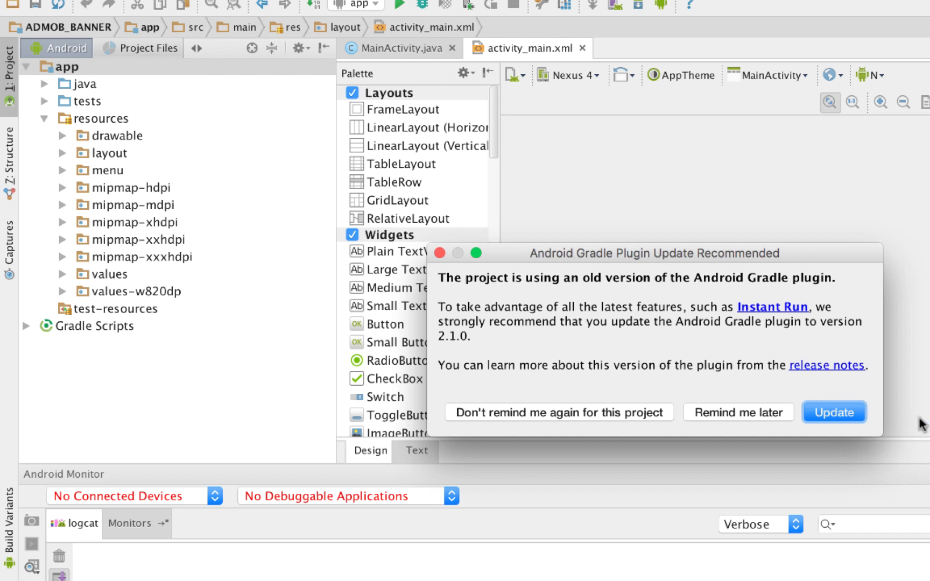
{"action": "left_click", "coordinate": [440, 254]}
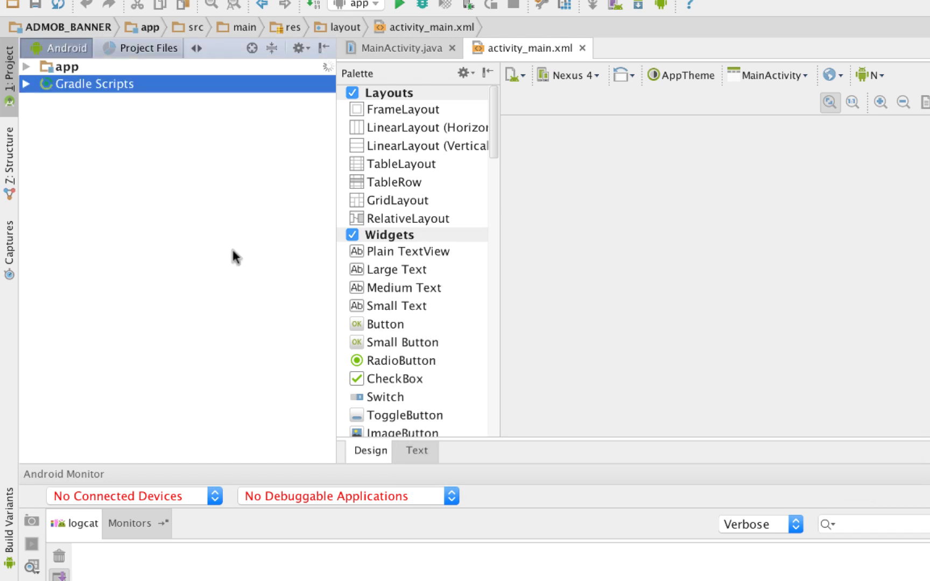
{"action": "left_click", "coordinate": [26, 66]}
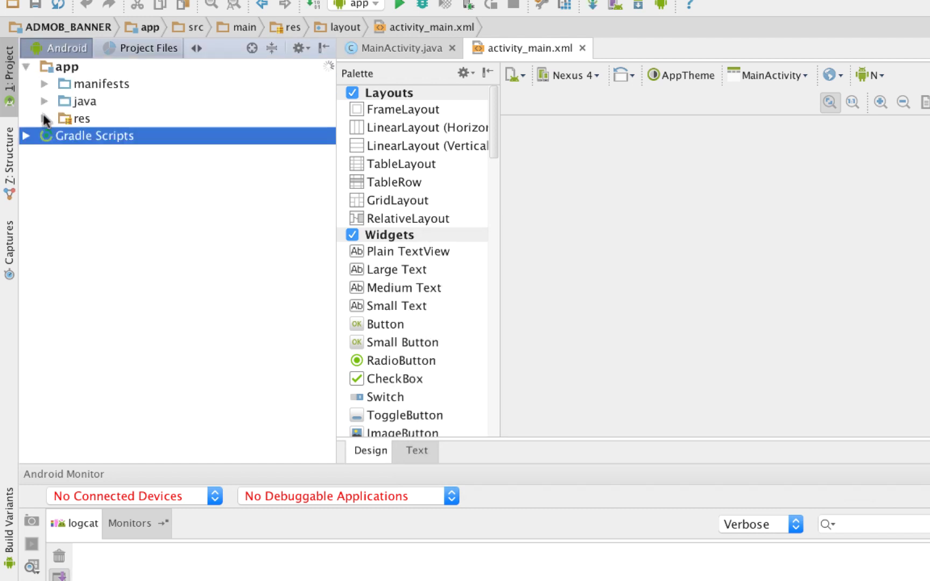
{"action": "left_click", "coordinate": [44, 119]}
{"action": "left_click", "coordinate": [62, 205]}
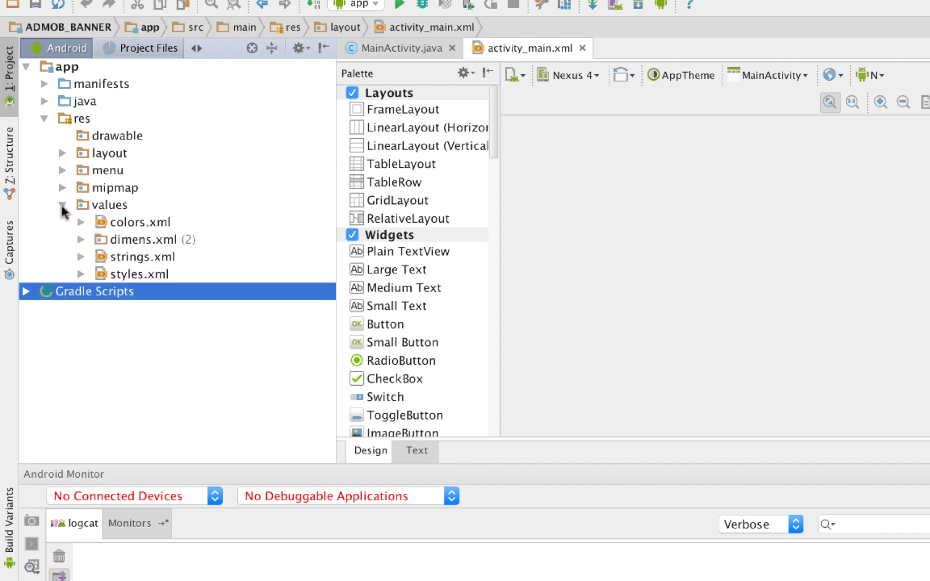
{"action": "double_click", "coordinate": [139, 258]}
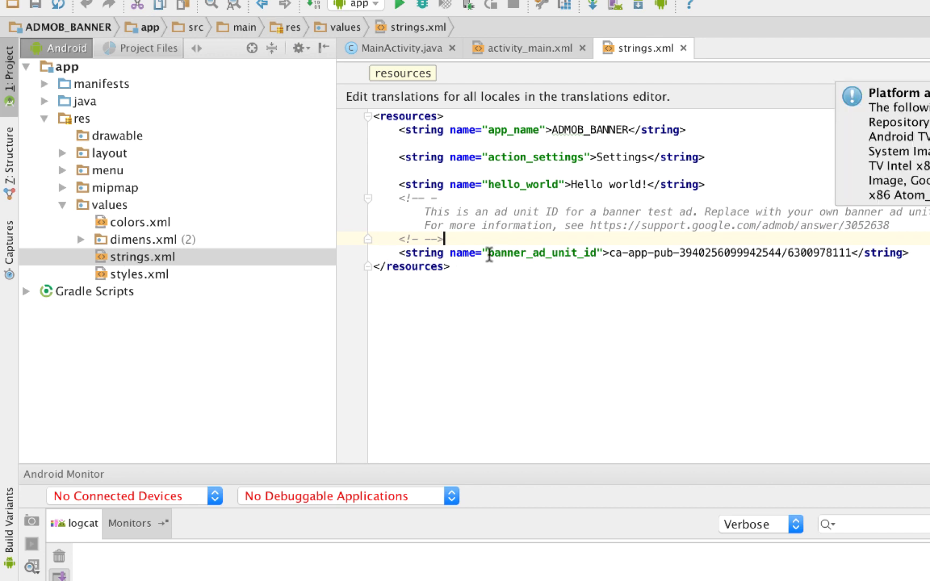
Step: Highlight the banner_ad_unit_id name and its test ID in strings.xml, and od_bottom_banner's ad unit ID in AdMob for comparison
{"action": "left_click_drag", "start_coordinate": [489, 253], "coordinate": [596, 252]}
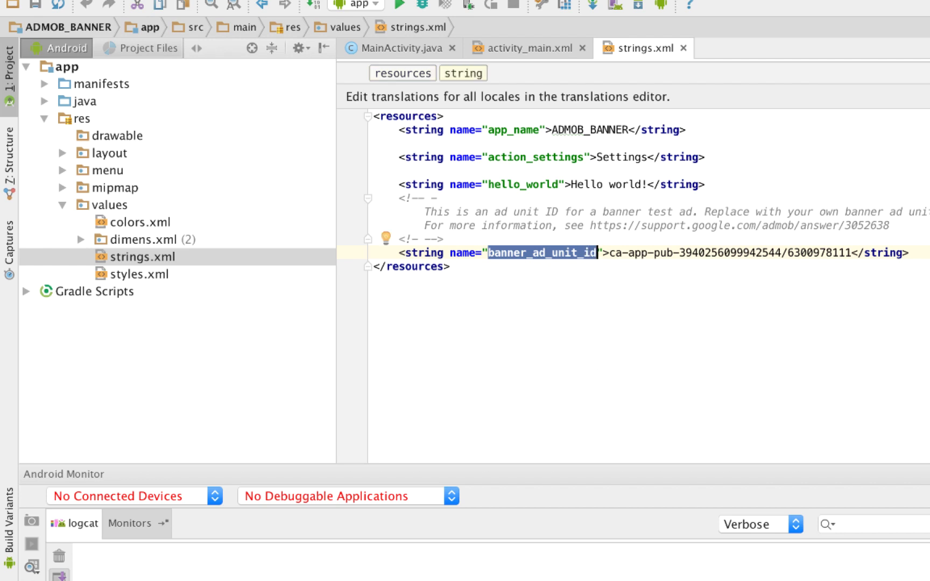
{"action": "left_click", "coordinate": [872, 332]}
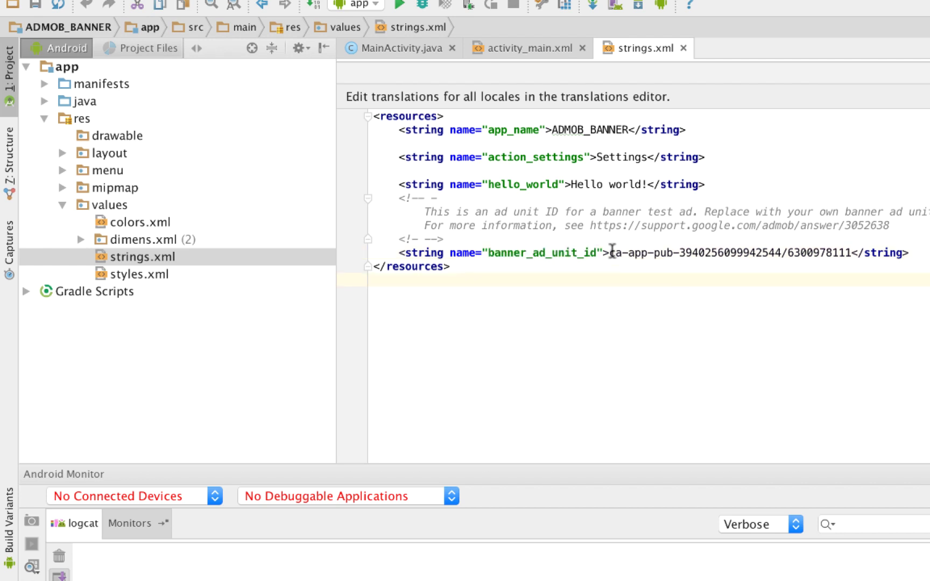
{"action": "left_click_drag", "start_coordinate": [611, 252], "coordinate": [852, 253]}
{"action": "left_click", "coordinate": [838, 289]}
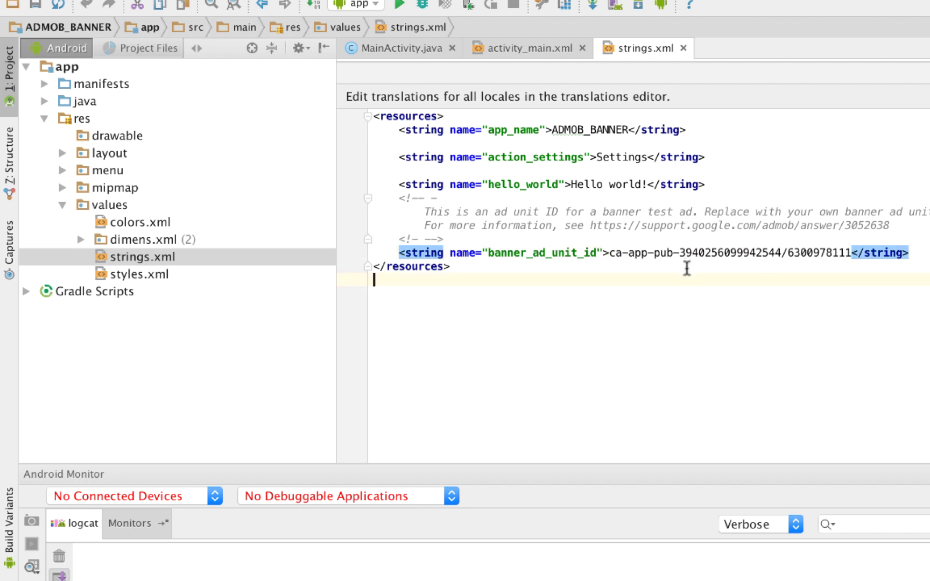
{"action": "left_click_drag", "start_coordinate": [611, 253], "coordinate": [853, 253]}
{"action": "left_click", "coordinate": [836, 288]}
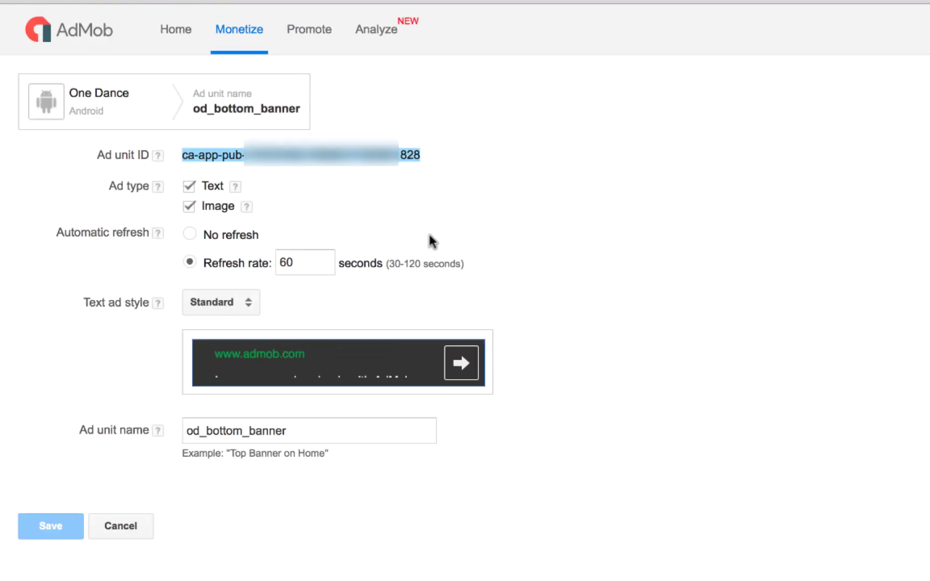
{"action": "left_click", "coordinate": [435, 176]}
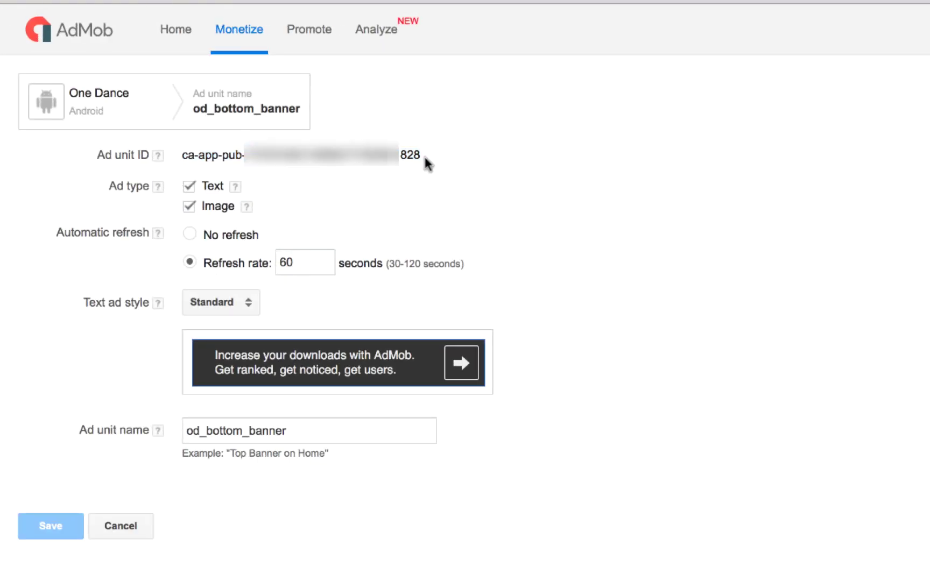
{"action": "left_click_drag", "start_coordinate": [424, 156], "coordinate": [188, 161]}
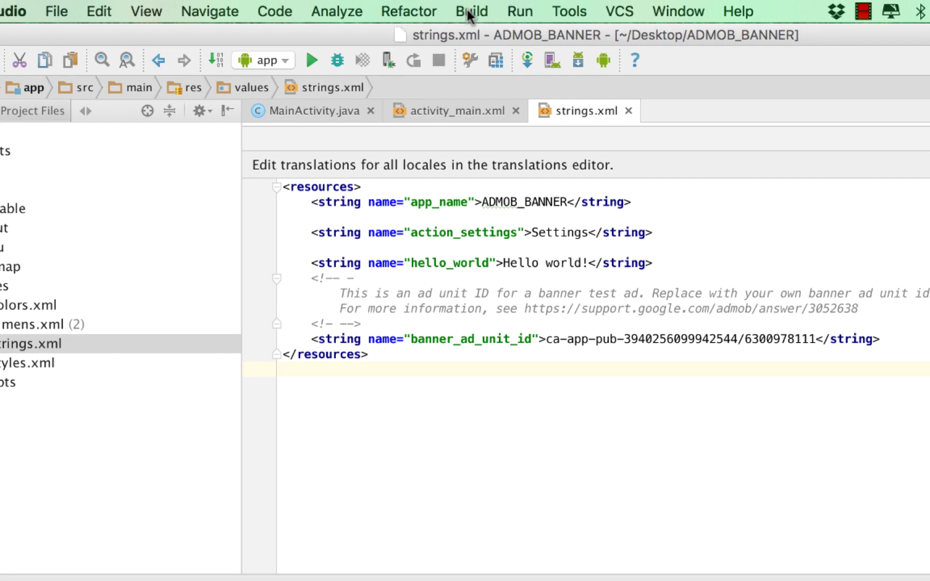
Step: Switch back to Android Studio and point out the Generate Signed APK command among the build options
{"action": "left_click", "coordinate": [468, 11]}
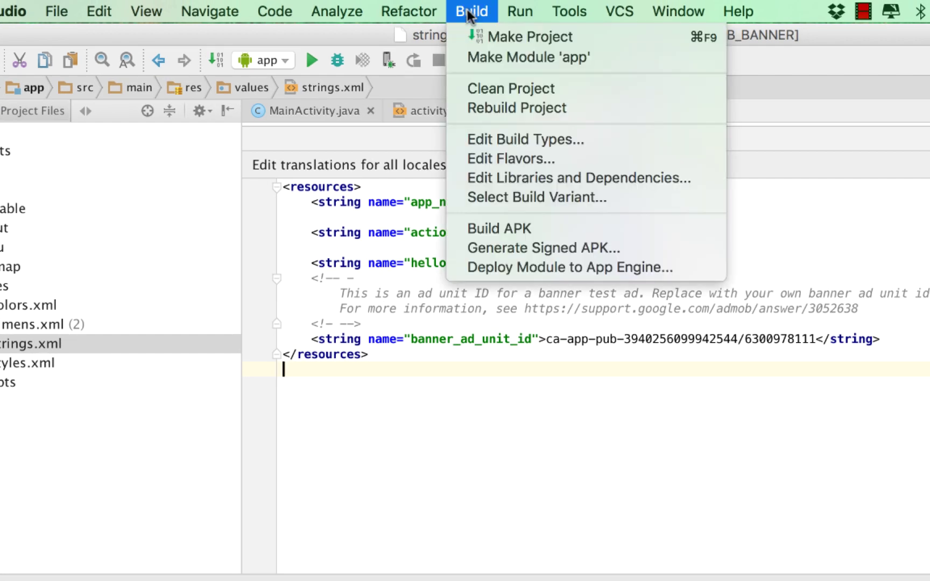
{"action": "left_click", "coordinate": [470, 11]}
{"action": "left_click", "coordinate": [475, 12]}
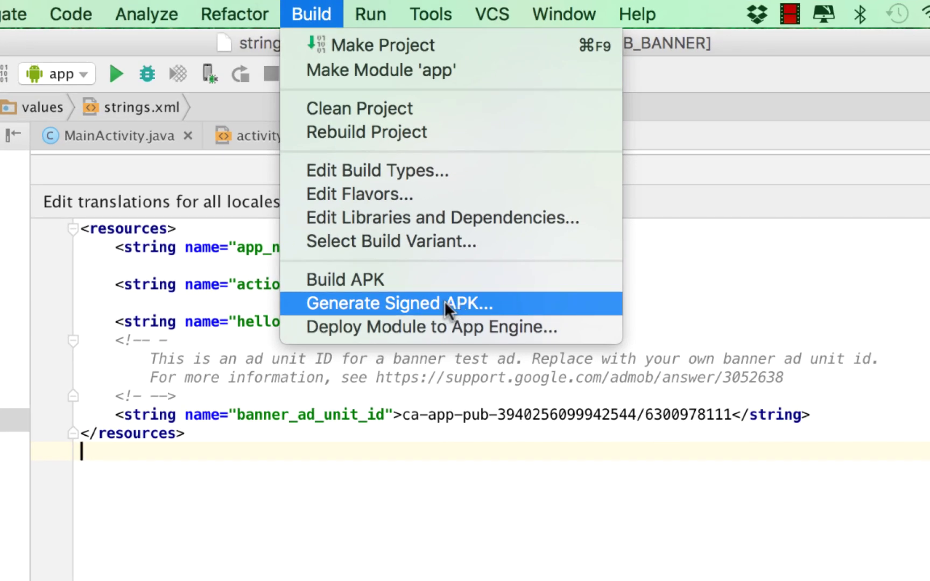
{"action": "left_click", "coordinate": [444, 303]}
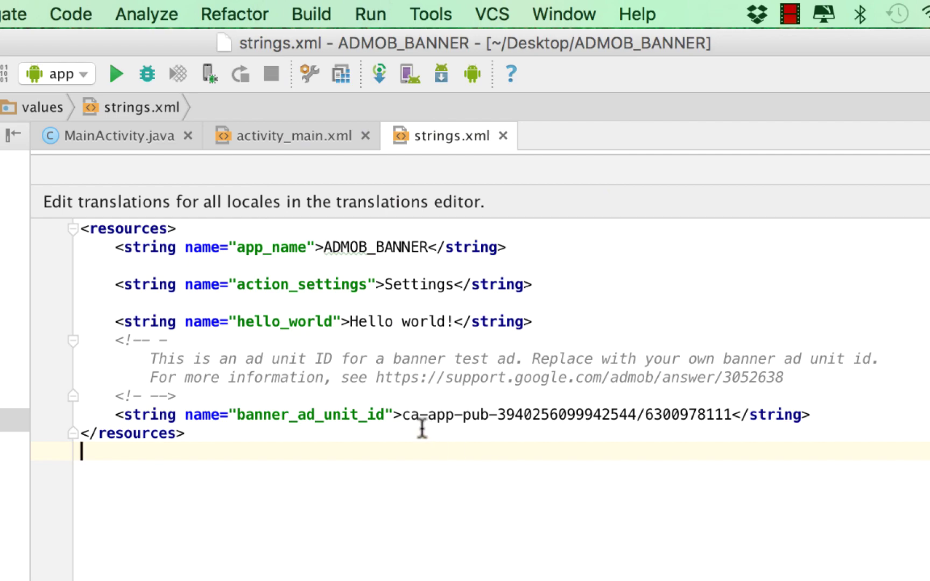
Step: Highlight the test ad unit ID in strings.xml again, check the real one in AdMob, and minimize the browser
{"action": "left_click_drag", "start_coordinate": [402, 414], "coordinate": [731, 414]}
{"action": "left_click", "coordinate": [505, 569]}
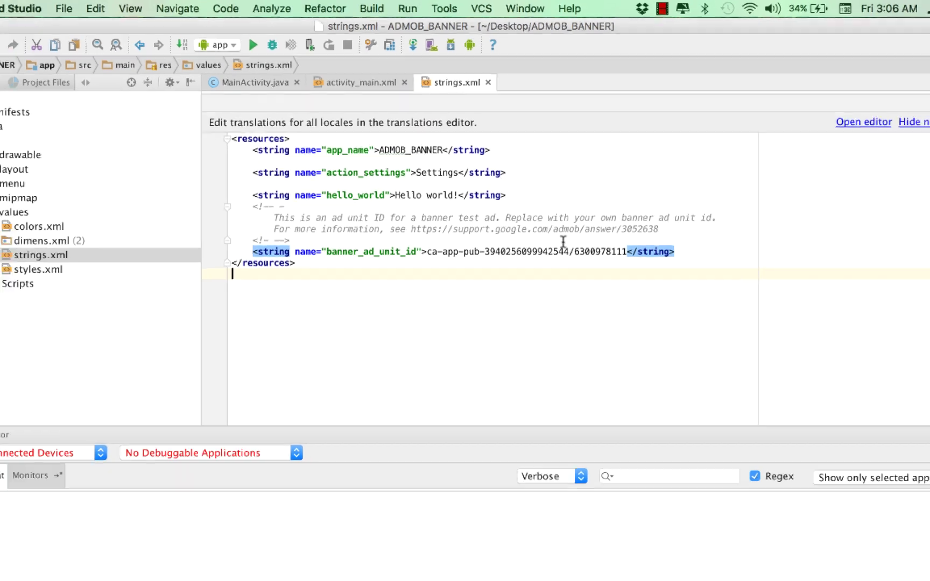
{"action": "left_click", "coordinate": [121, 560]}
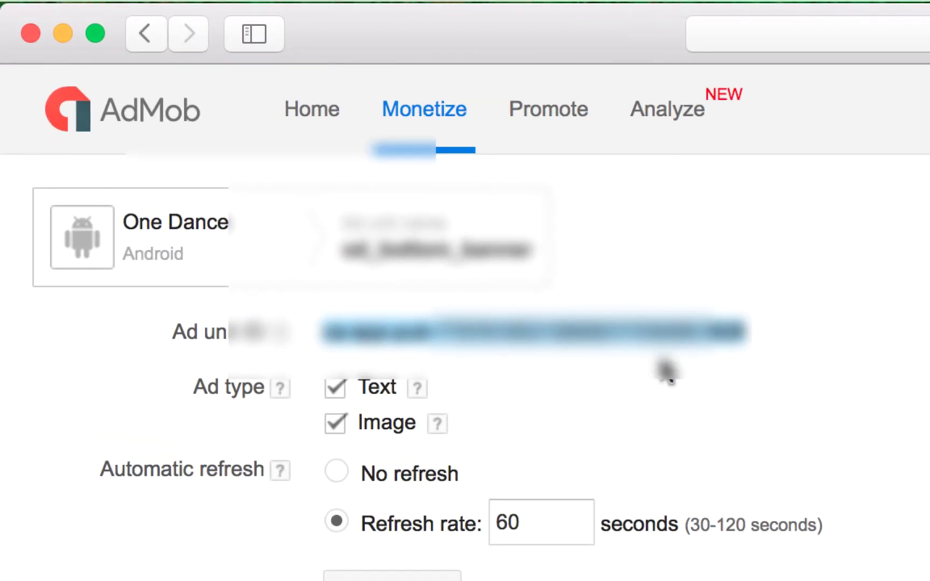
{"action": "left_click", "coordinate": [63, 34]}
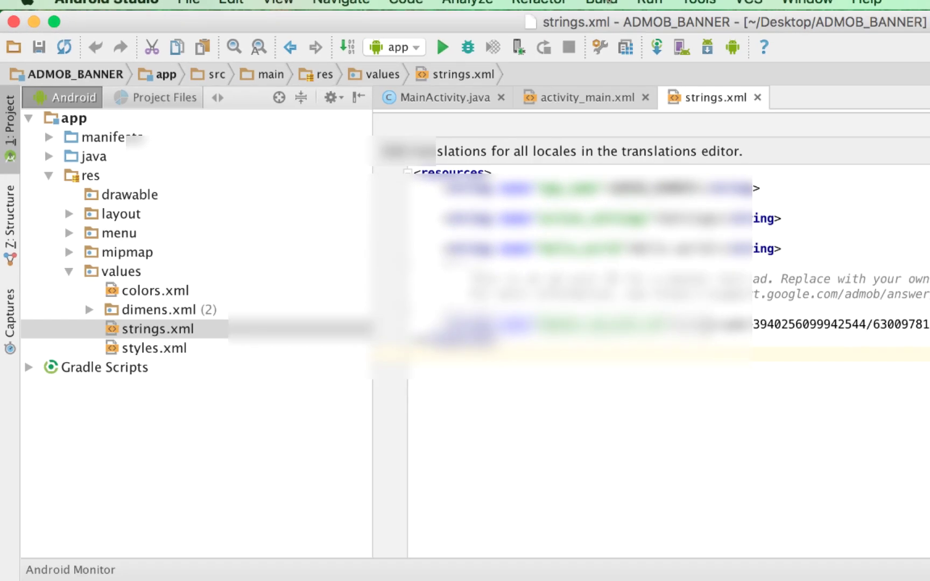
{"action": "left_click", "coordinate": [385, 7]}
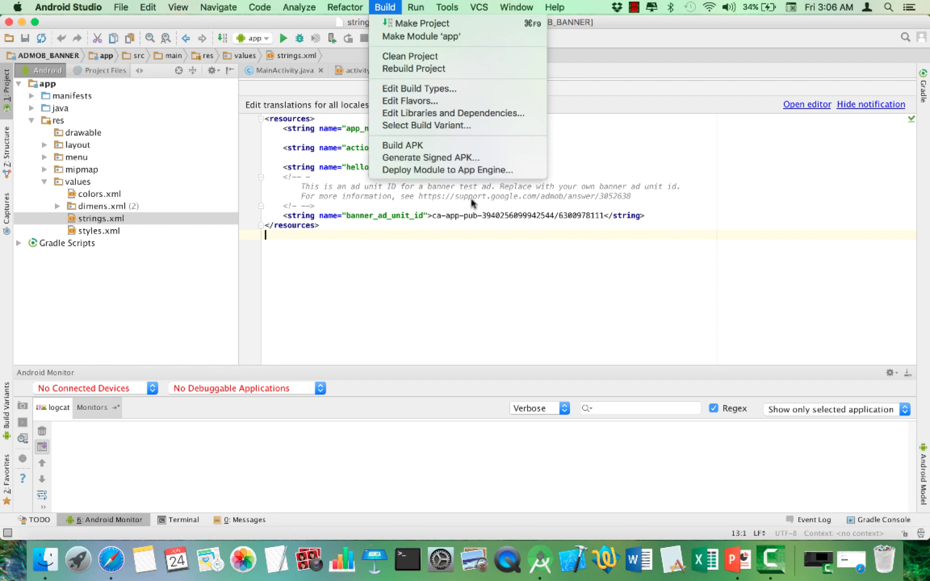
{"action": "left_click", "coordinate": [478, 326]}
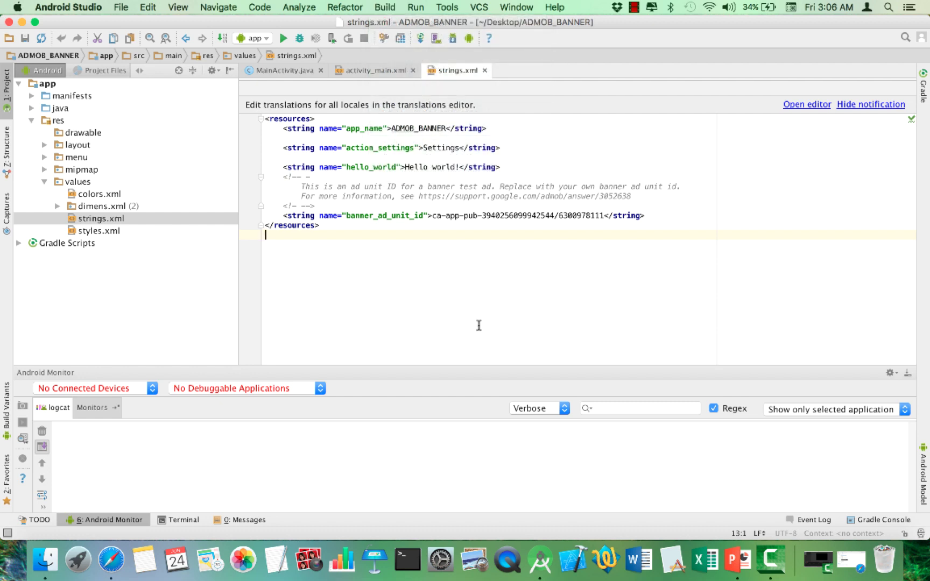